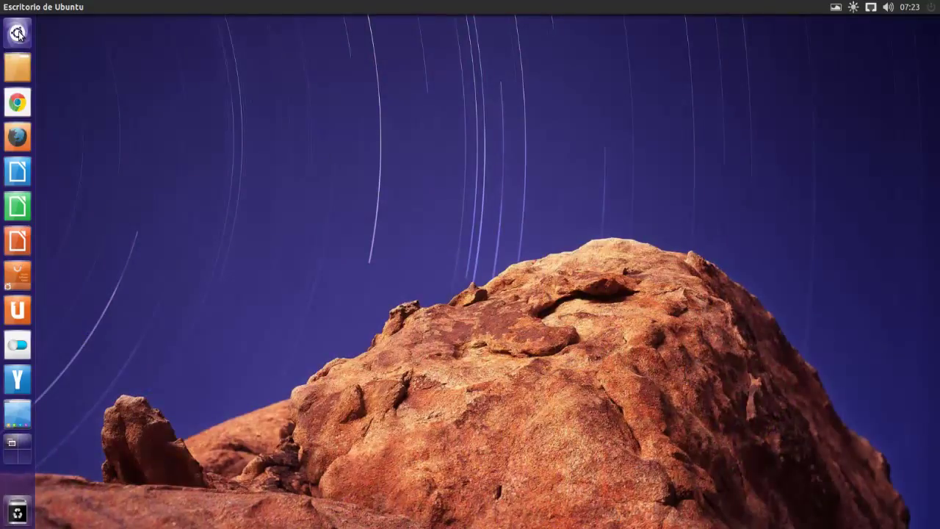
Step: Show all installed applications in the Dash's Applications lens to reach Shotcut
left_click(17, 33)
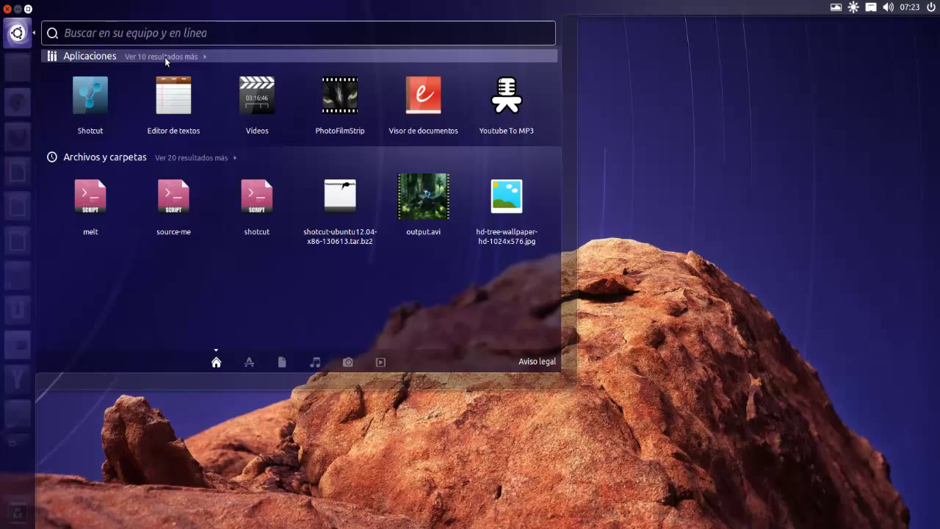
left_click(257, 368)
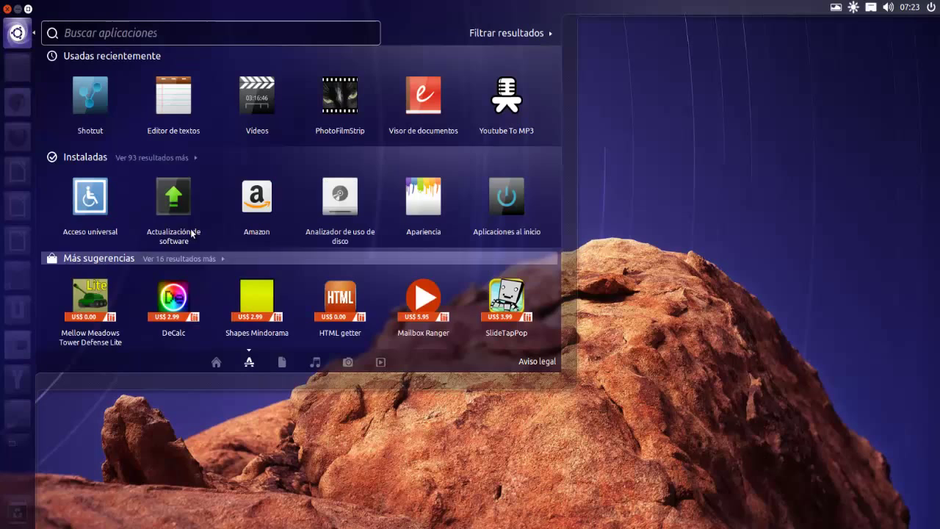
left_click(174, 160)
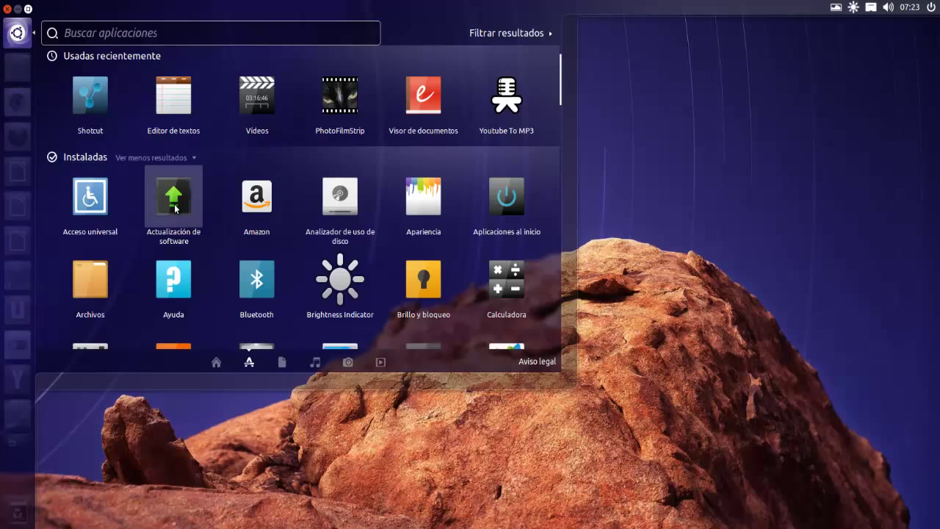
scroll(175, 206, "down", 2)
scroll(175, 209, "down", 3)
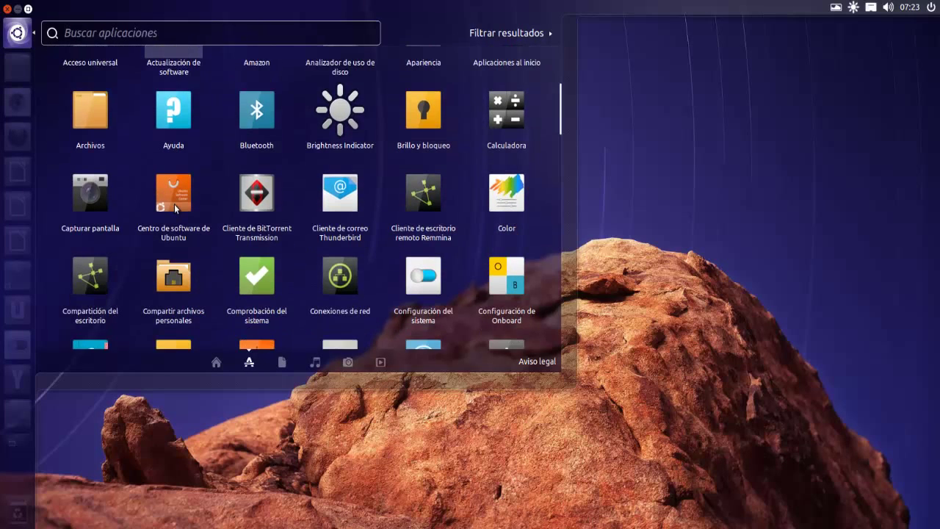
scroll(175, 208, "down", 1)
scroll(175, 208, "down", 1)
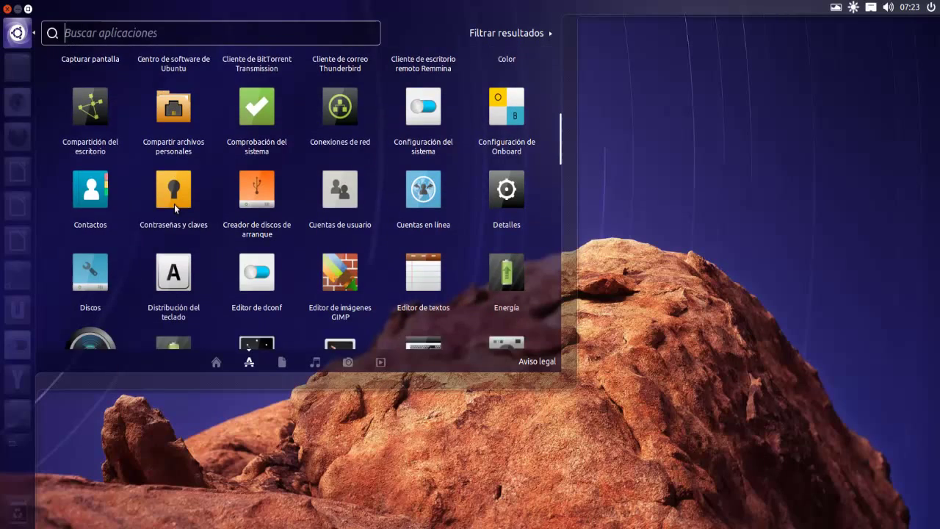
scroll(175, 208, "down", 1)
scroll(175, 208, "down", 1)
scroll(174, 204, "down", 1)
scroll(174, 204, "down", 1)
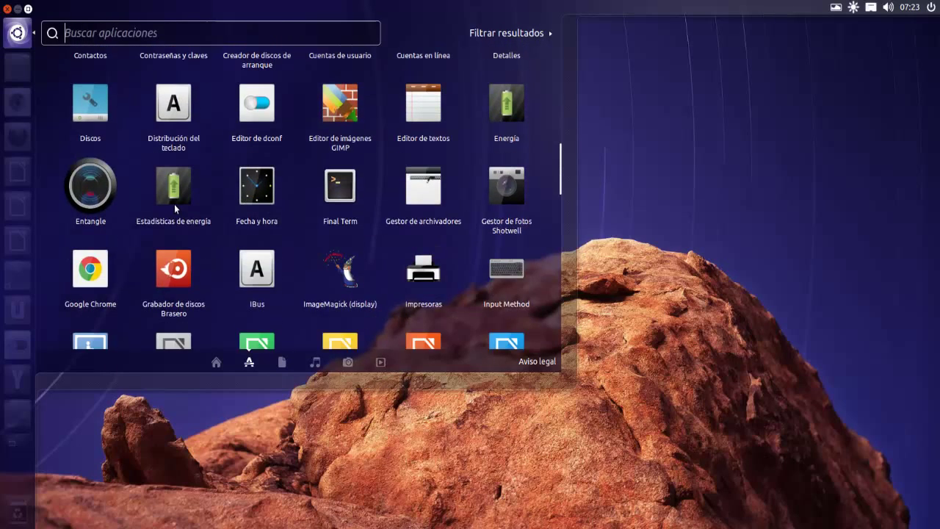
scroll(174, 208, "down", 1)
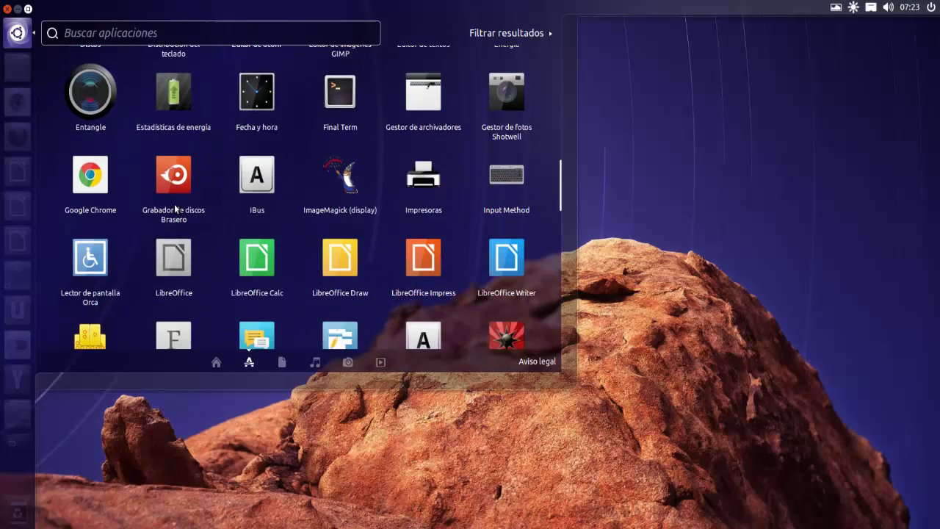
scroll(174, 208, "down", 1)
scroll(174, 209, "down", 1)
scroll(174, 204, "down", 1)
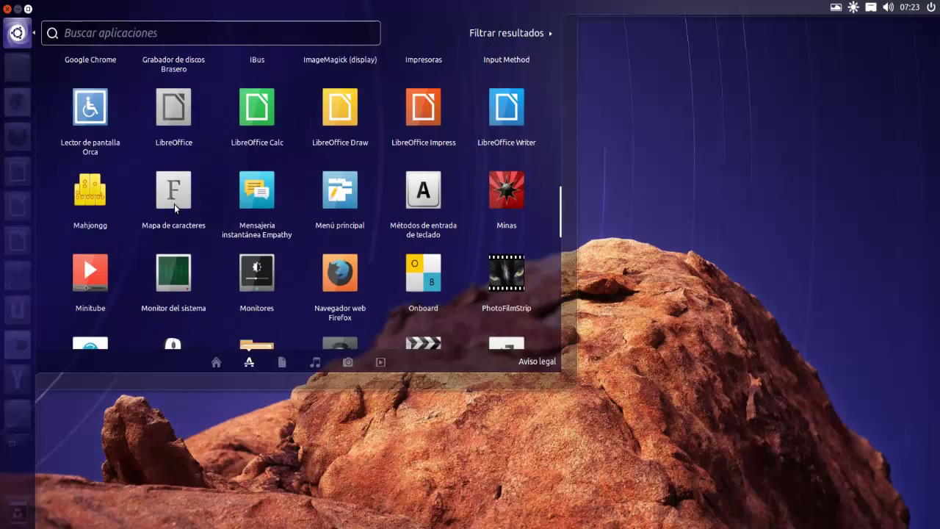
scroll(175, 204, "down", 1)
scroll(174, 205, "down", 1)
scroll(174, 204, "down", 1)
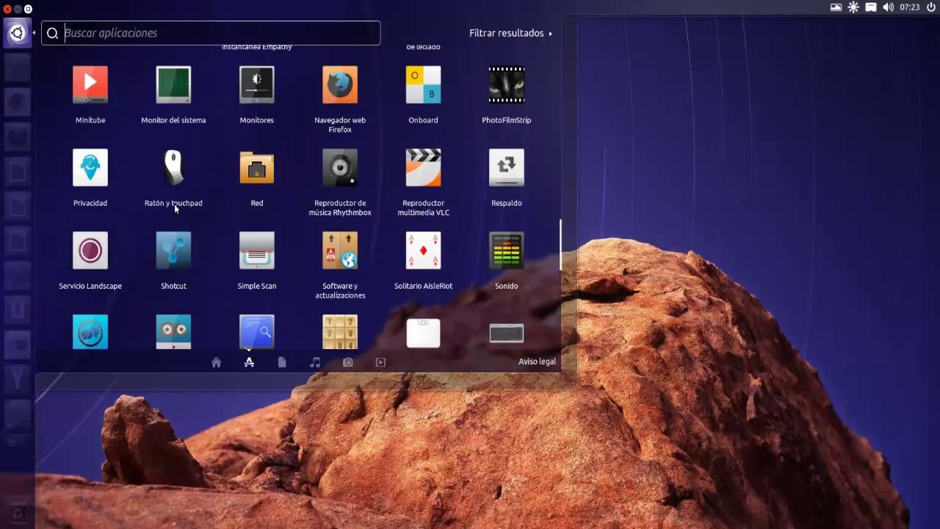
scroll(174, 204, "down", 1)
scroll(174, 204, "down", 1)
scroll(175, 209, "down", 1)
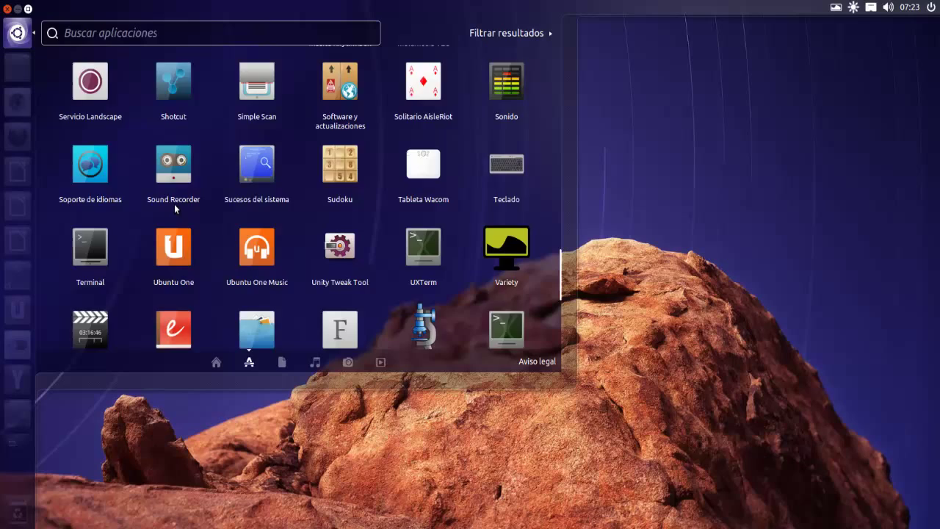
scroll(174, 206, "down", 1)
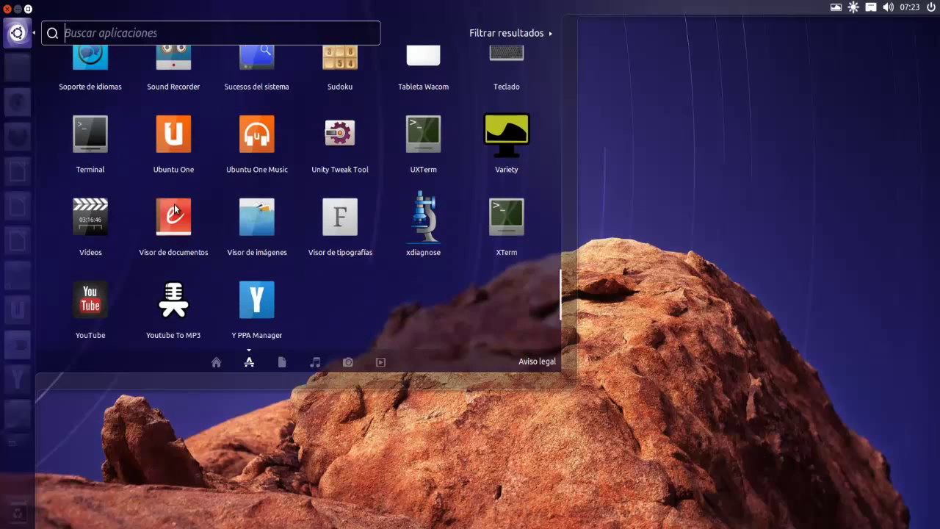
scroll(174, 204, "up", 1)
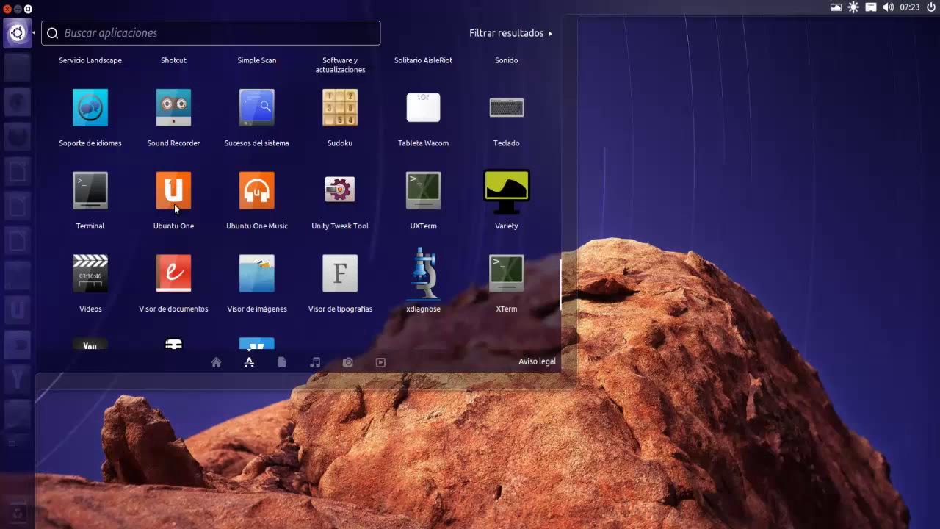
scroll(174, 204, "up", 1)
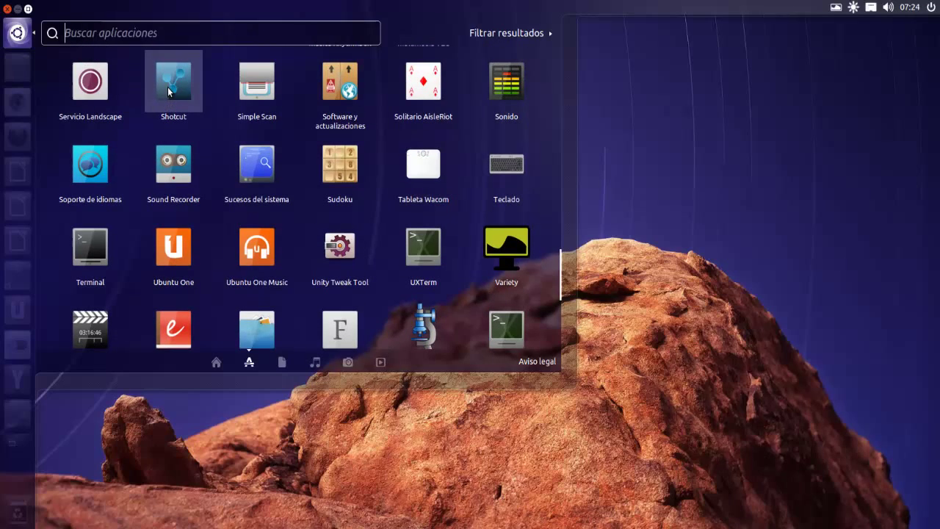
scroll(167, 86, "up", 2)
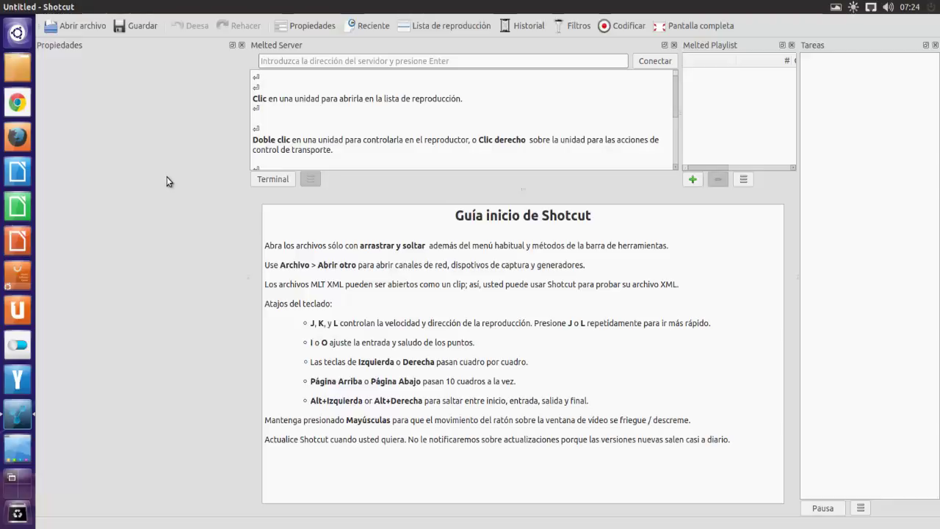
Step: Open 'Introduction to Linux.mp4' from Vídeos and pause it a few seconds in
left_click(73, 23)
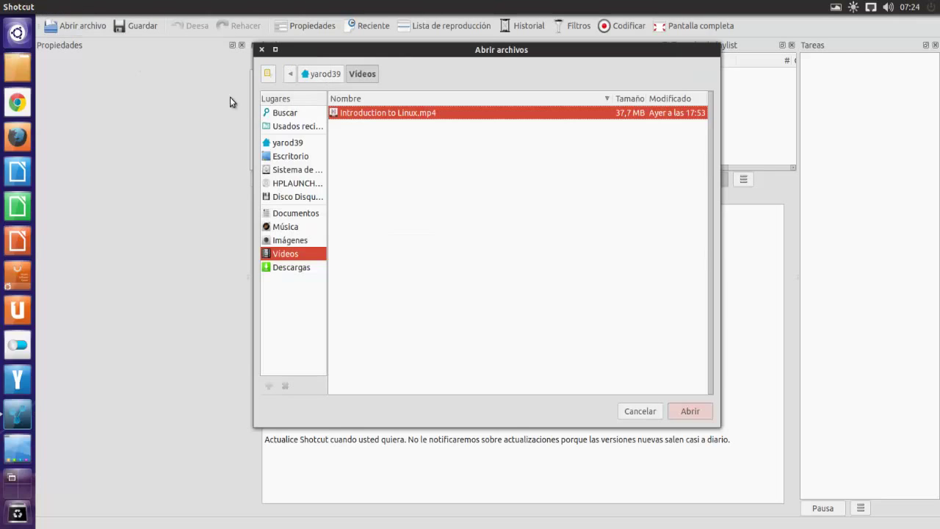
double_click(354, 120)
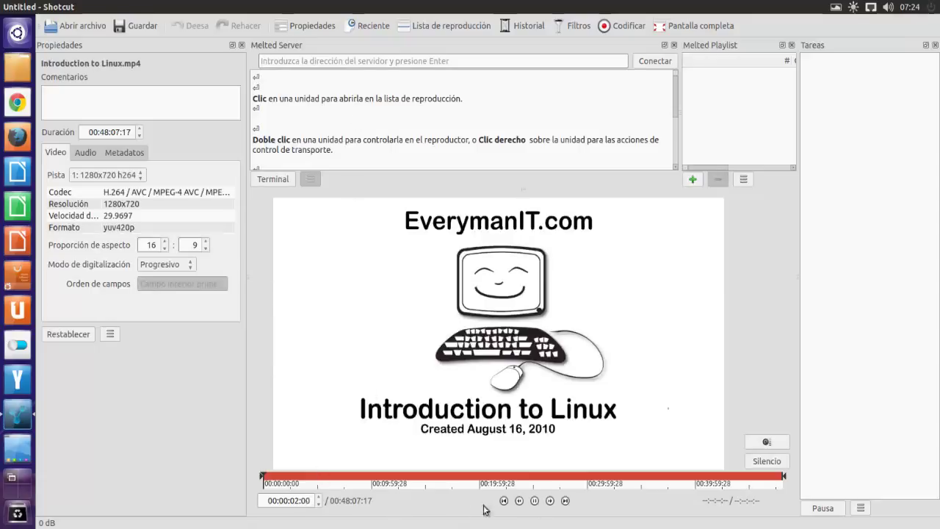
left_click(536, 505)
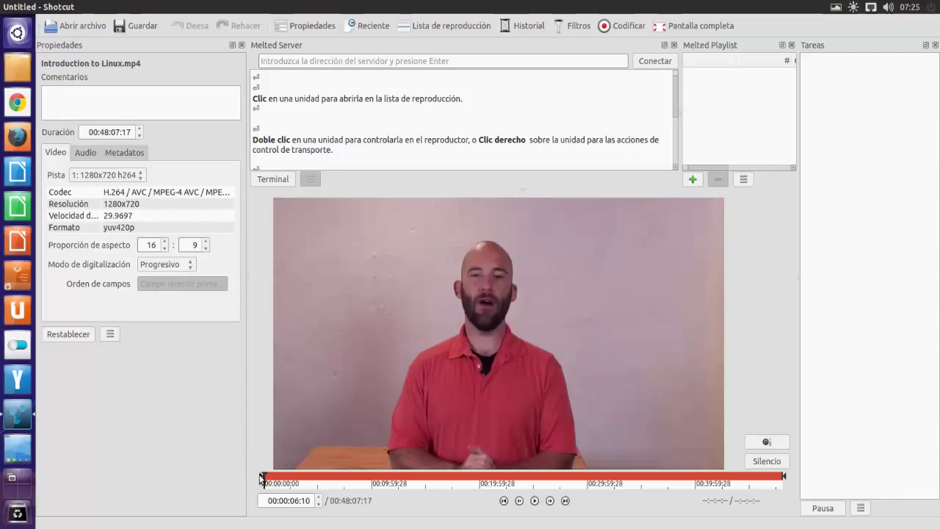
Step: Move the clip's out point back to 00:44:09:29 and check the Pista dropdown
left_click_drag(262, 479, 286, 482)
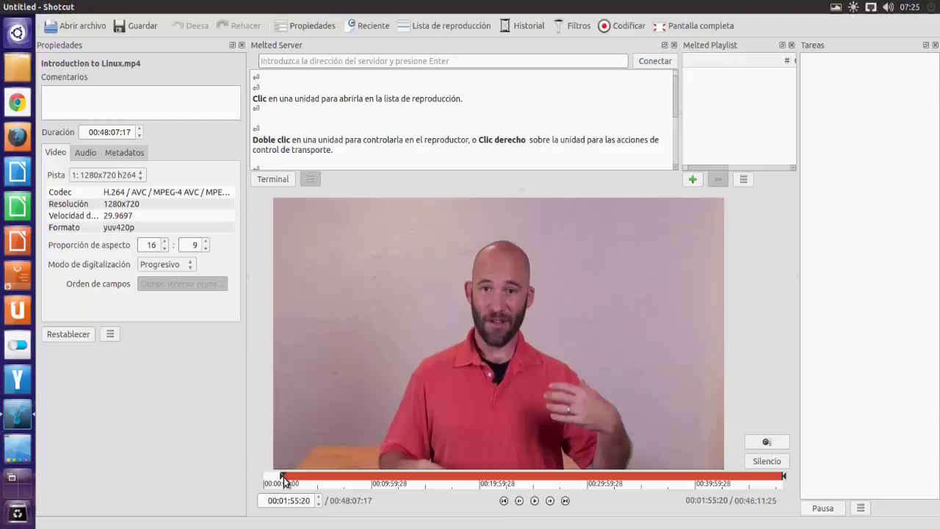
left_click(785, 479)
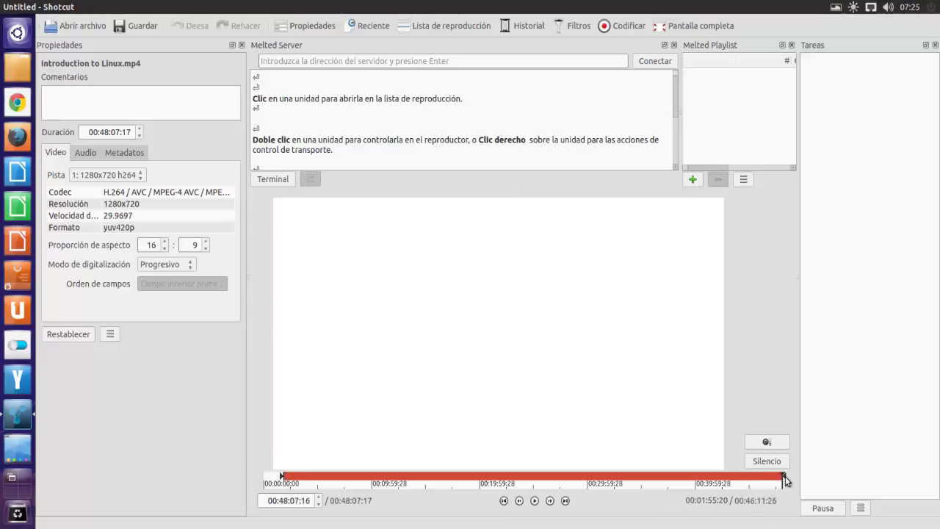
left_click_drag(784, 479, 742, 484)
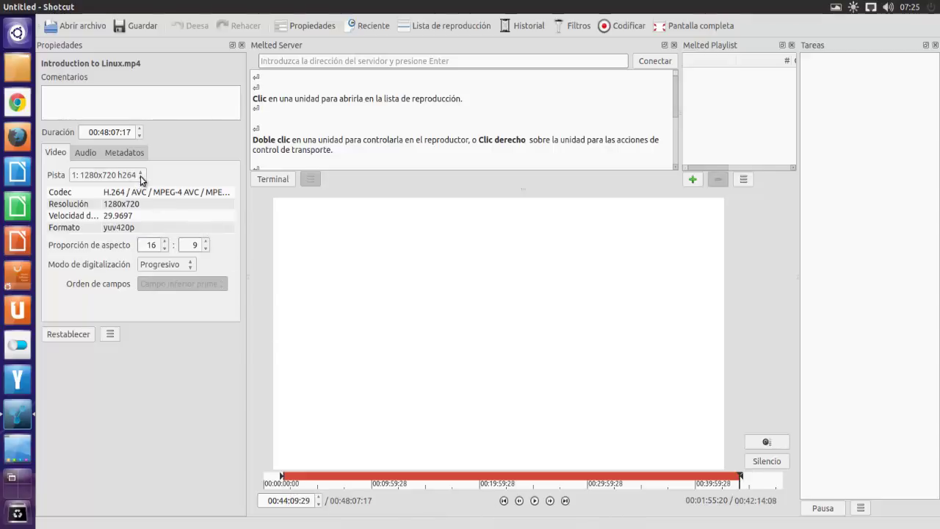
left_click(141, 180)
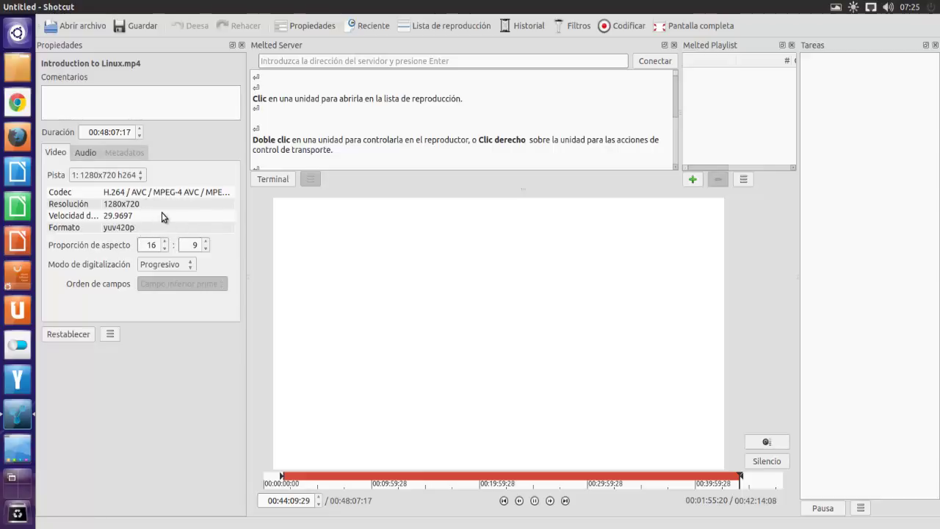
mouse_move(44, 7)
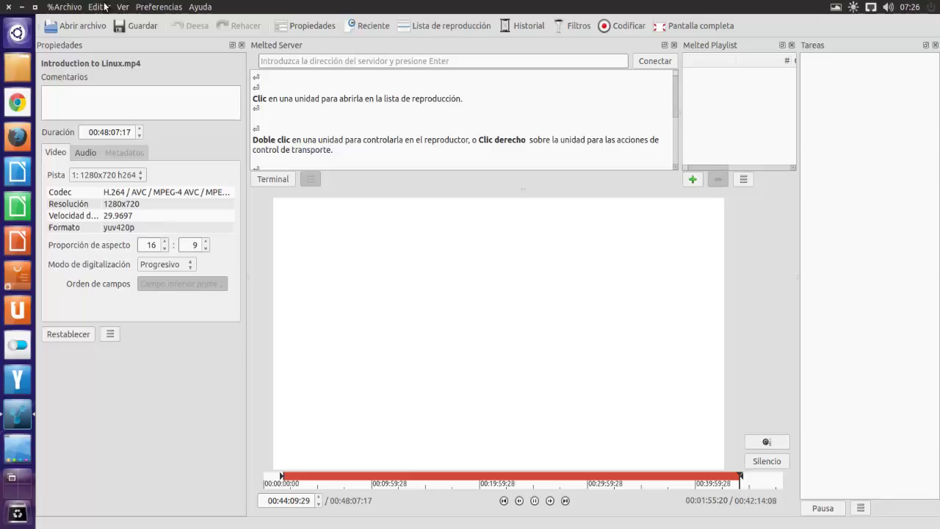
left_click(153, 9)
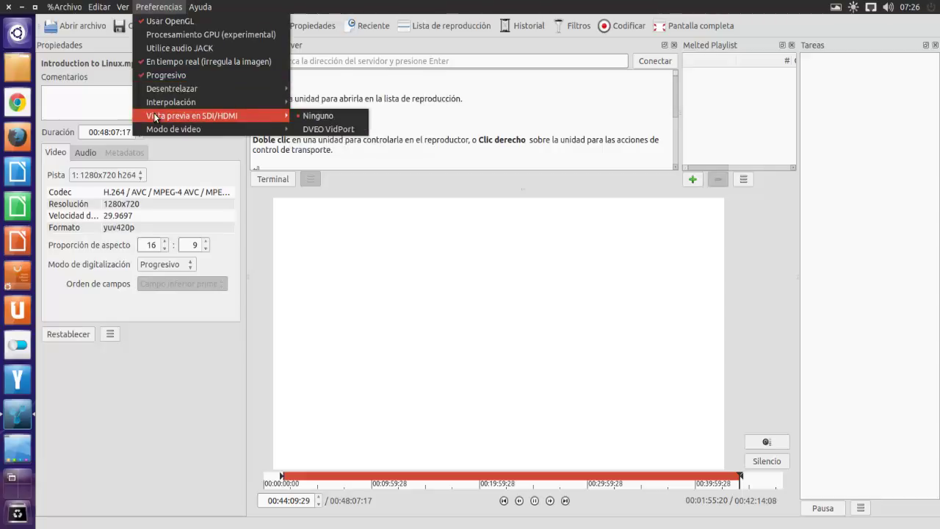
mouse_move(173, 129)
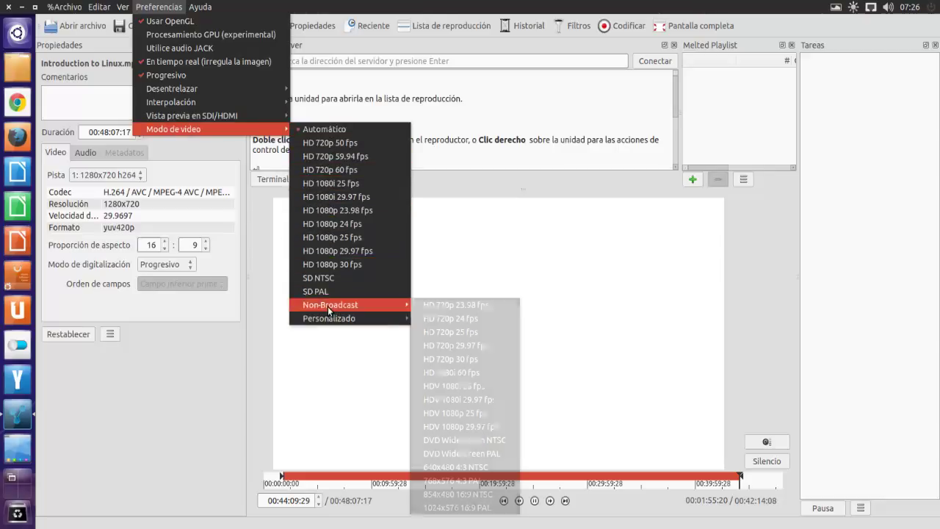
mouse_move(330, 305)
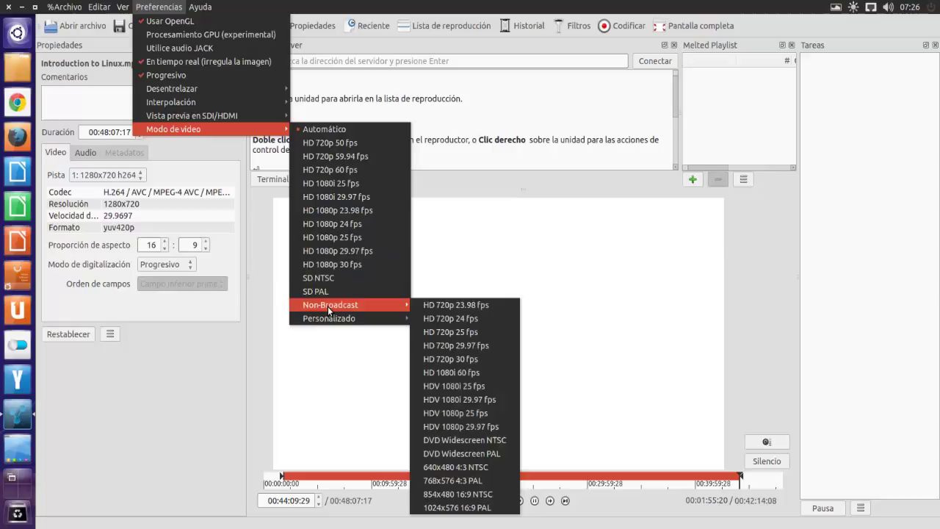
left_click(268, 322)
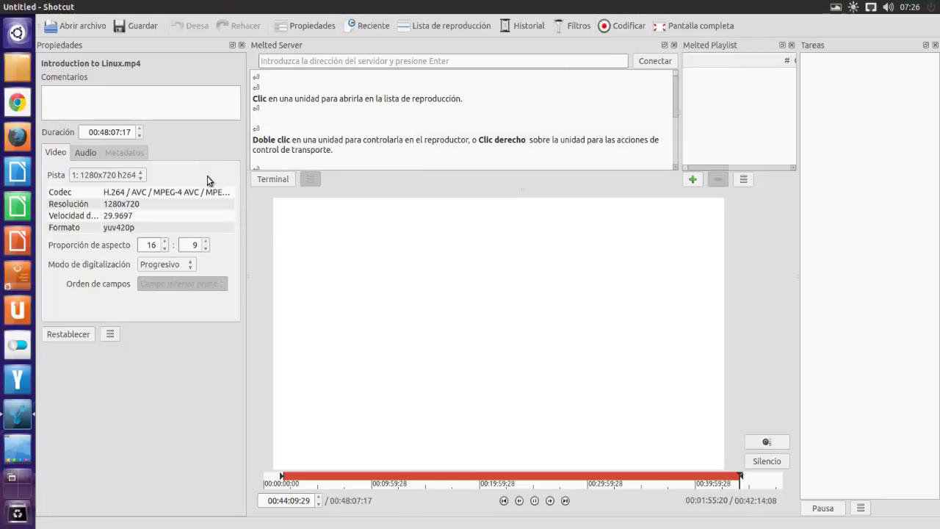
left_click(85, 153)
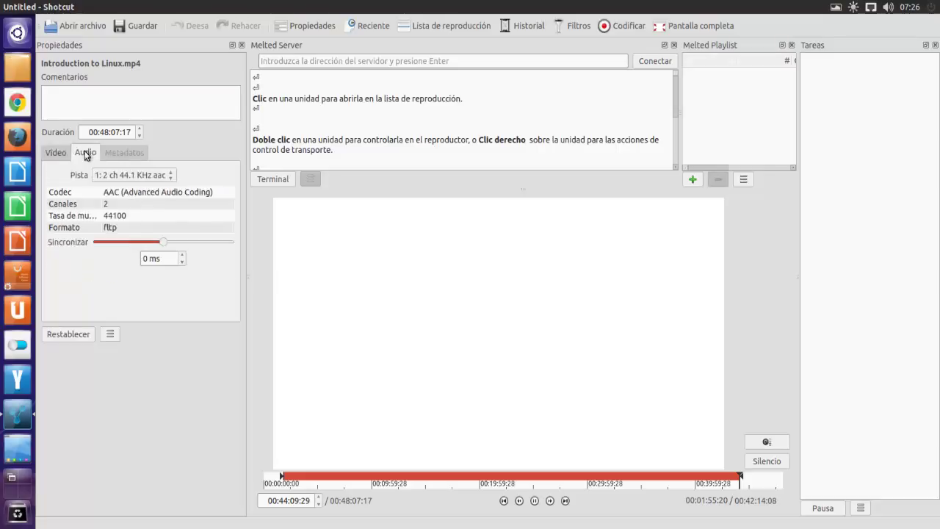
left_click(63, 153)
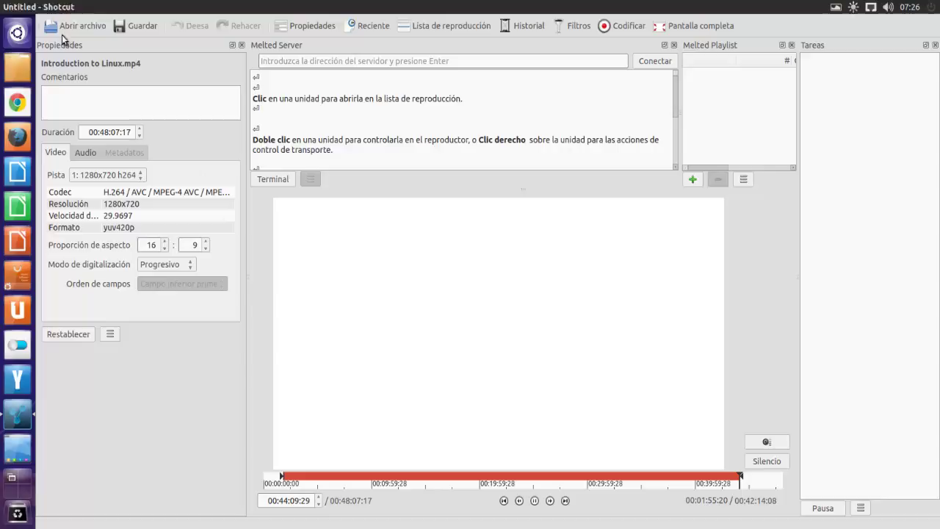
mouse_move(22, 8)
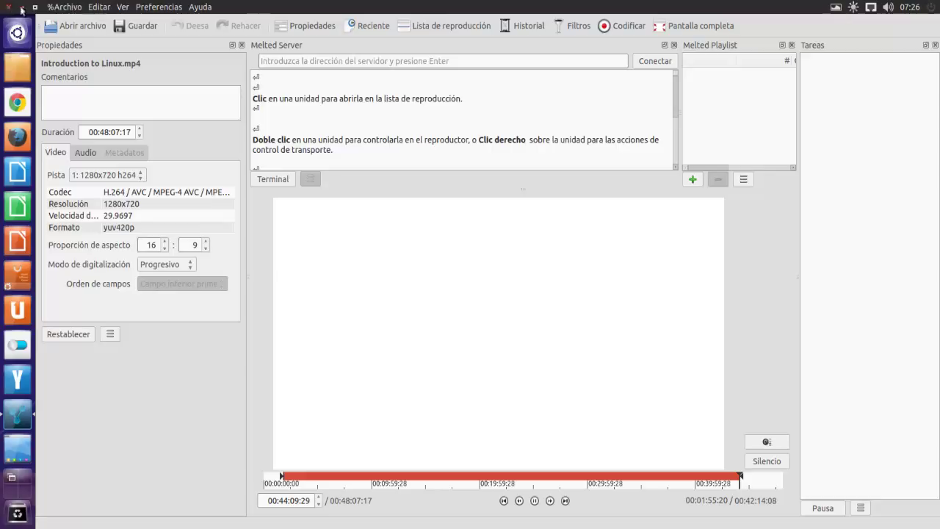
Step: Glance at the Ver menu, then quit Shotcut via Archivo > Salir
left_click(119, 7)
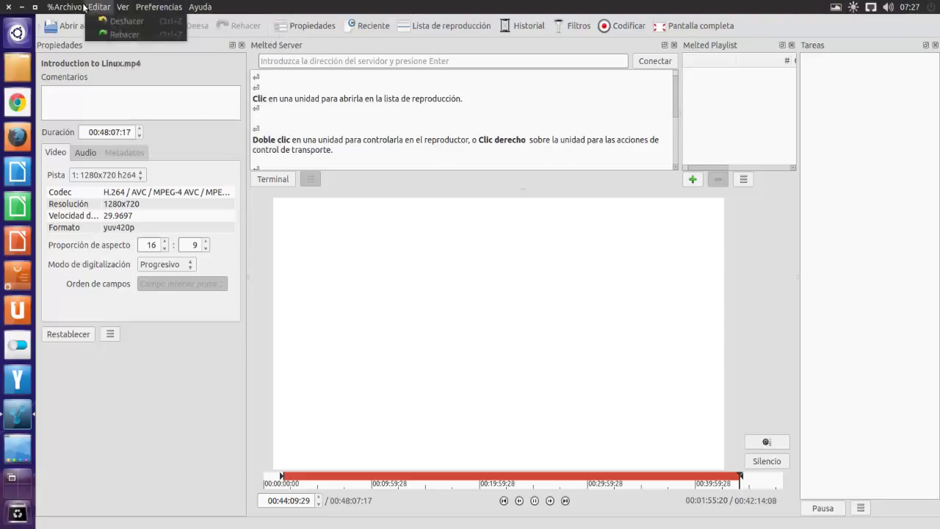
mouse_move(63, 7)
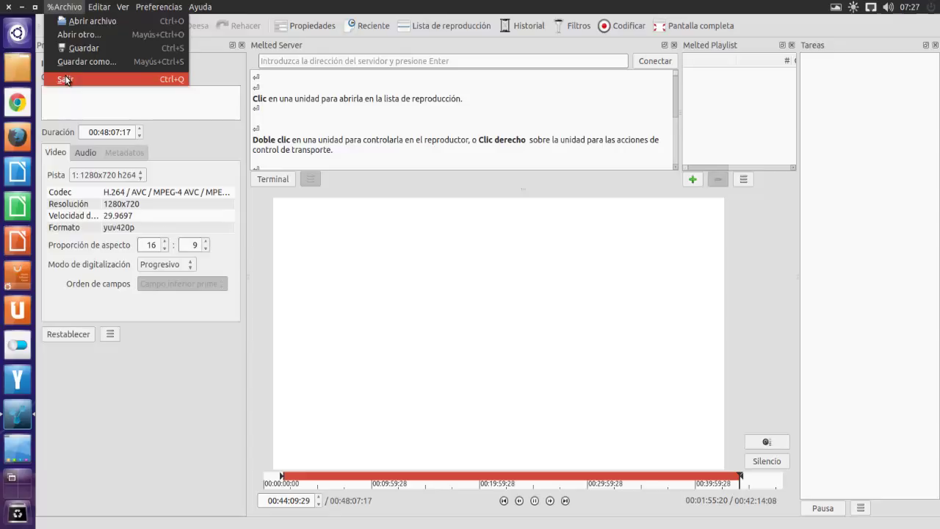
left_click(65, 79)
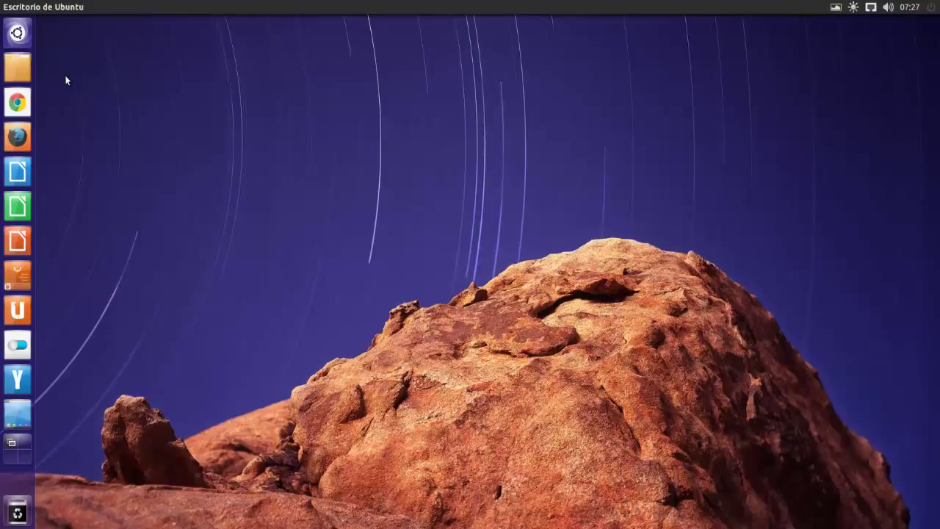
Step: Search Google for 'shotcut video editor' in Chrome and open shotcut.org
left_click(22, 107)
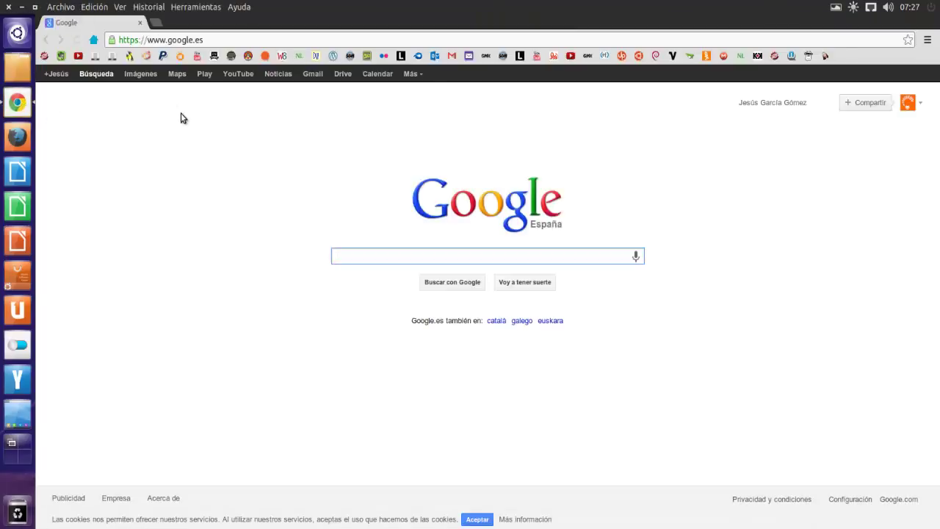
type("shot")
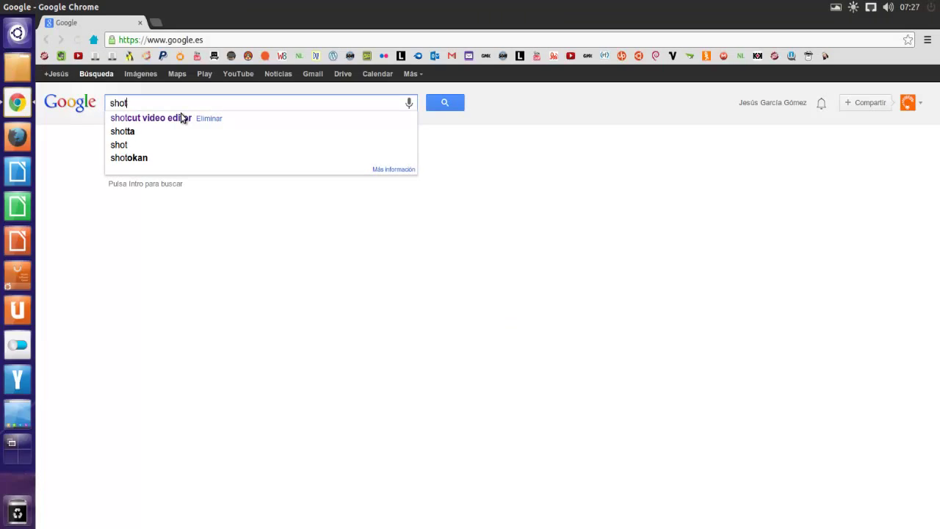
left_click(150, 118)
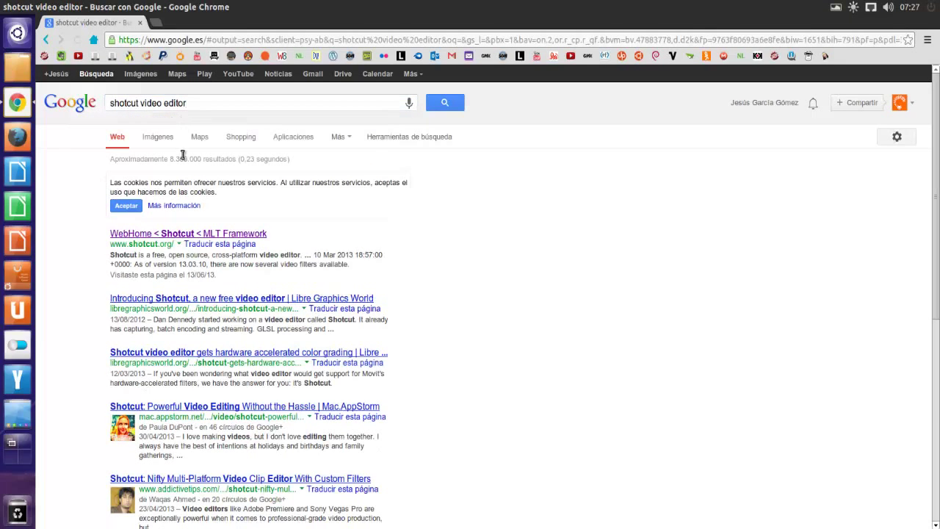
left_click(183, 236)
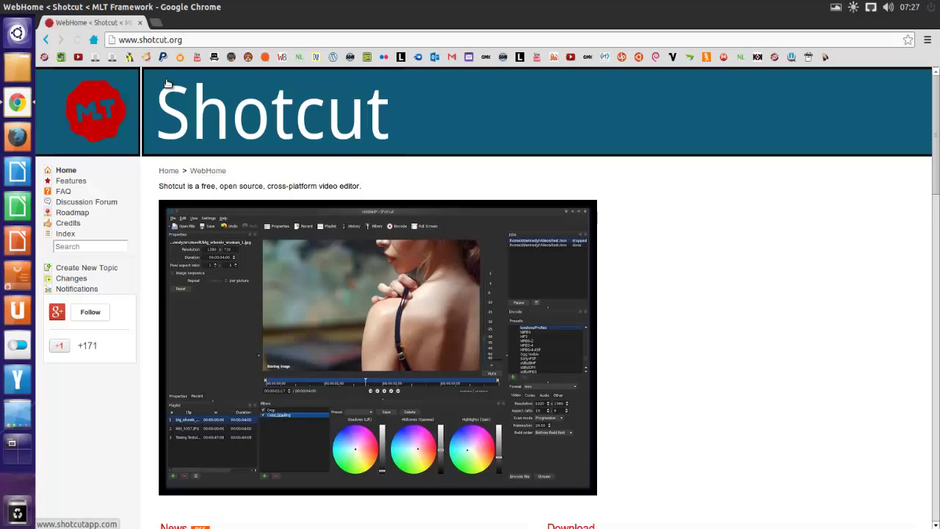
scroll(145, 154, "down", 3)
scroll(144, 155, "down", 3)
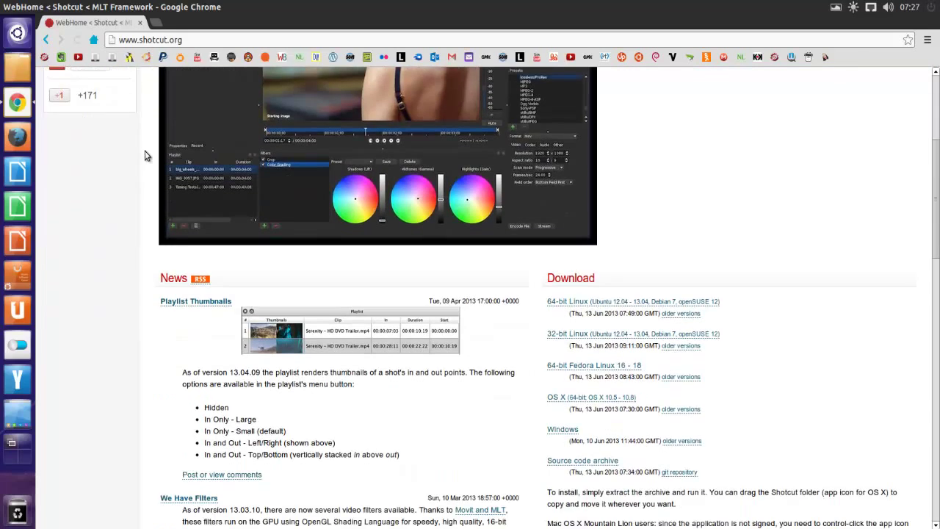
scroll(144, 156, "down", 2)
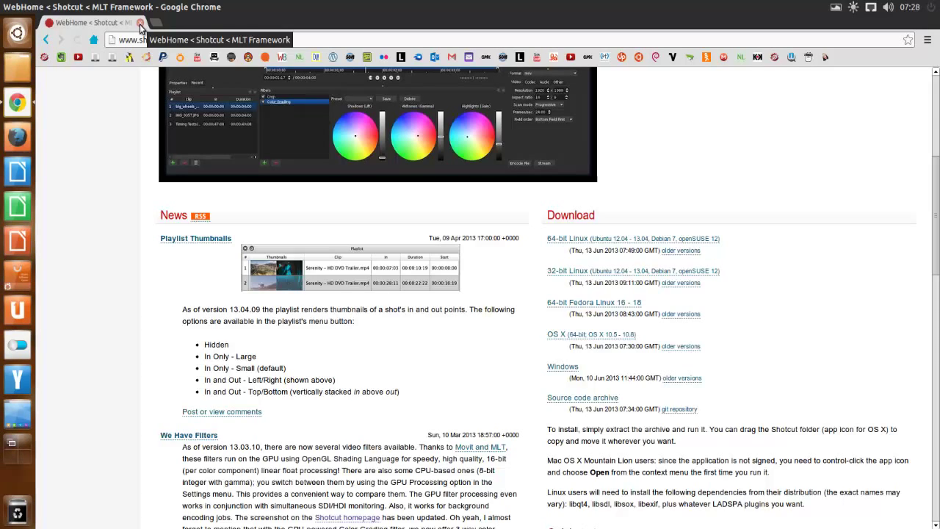
Step: Close Chrome, check the Shotcut tar.bz2 in Descargas, then close Nautilus
left_click(139, 23)
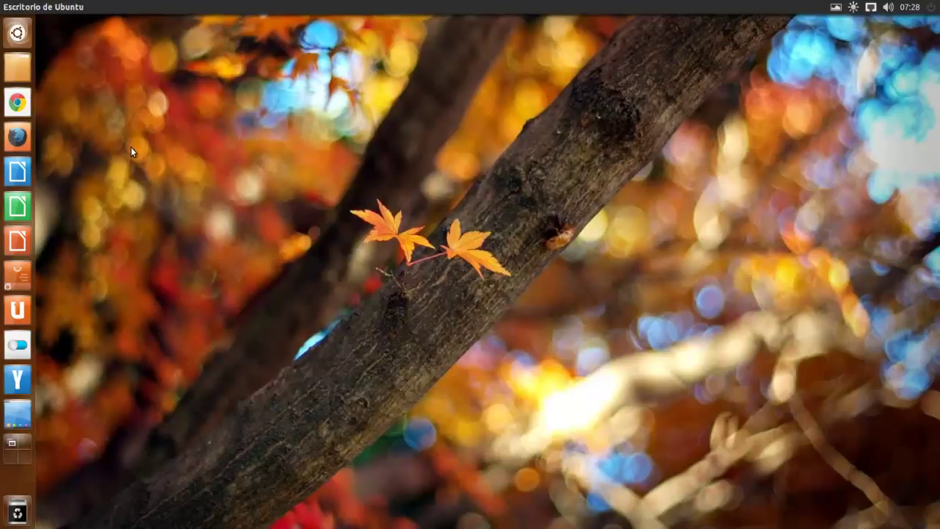
left_click(22, 71)
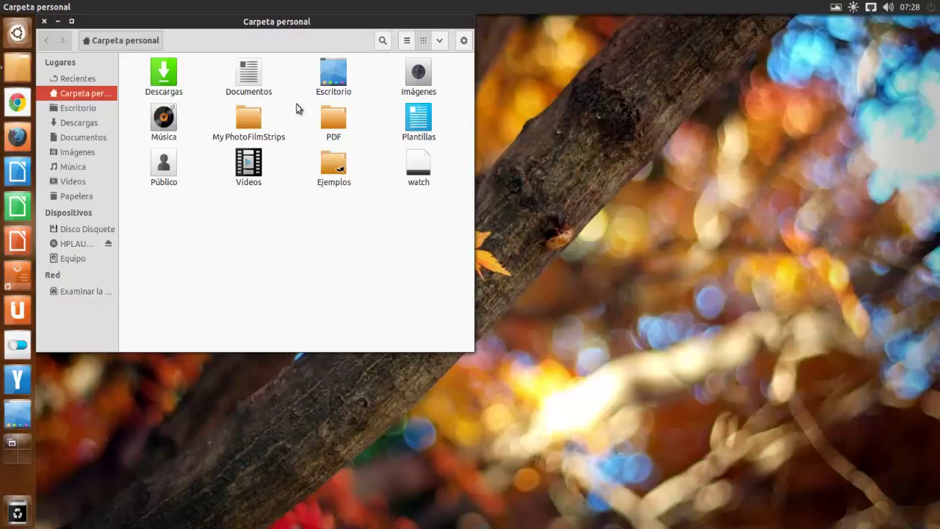
double_click(169, 71)
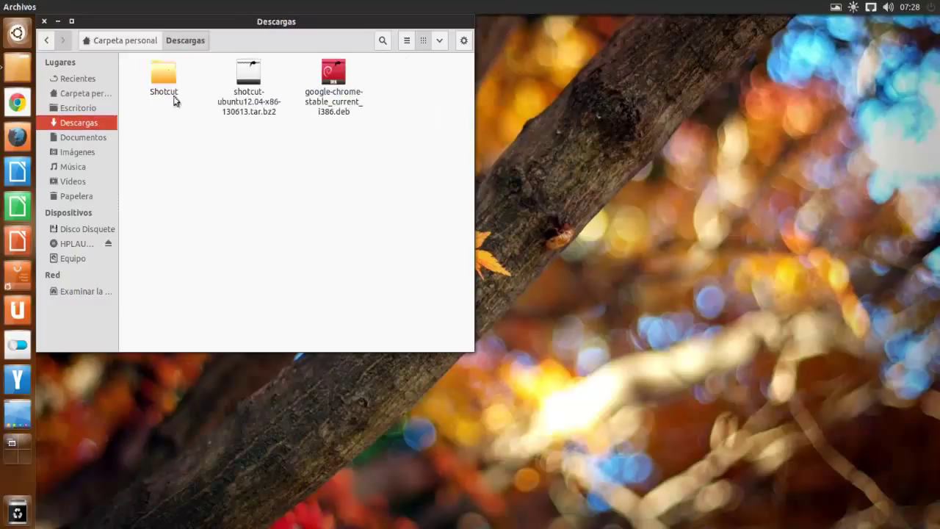
left_click(250, 88)
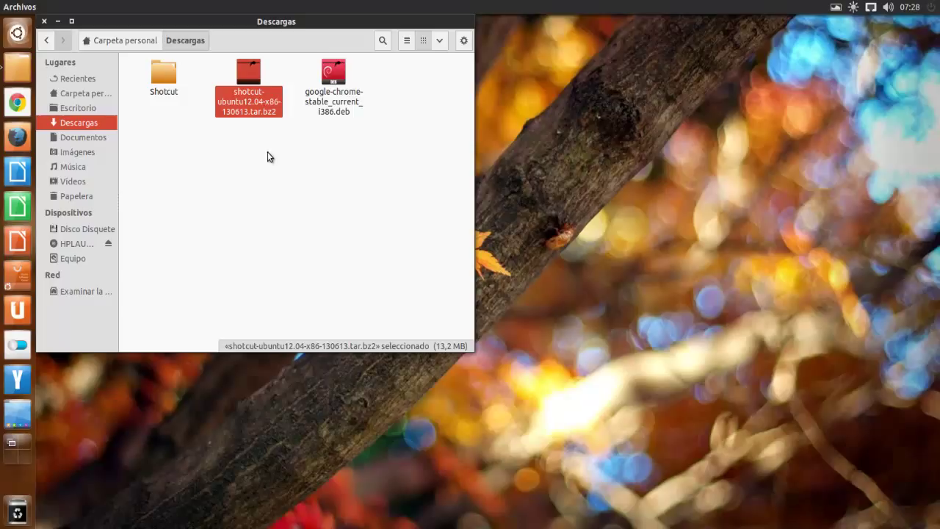
left_click(44, 21)
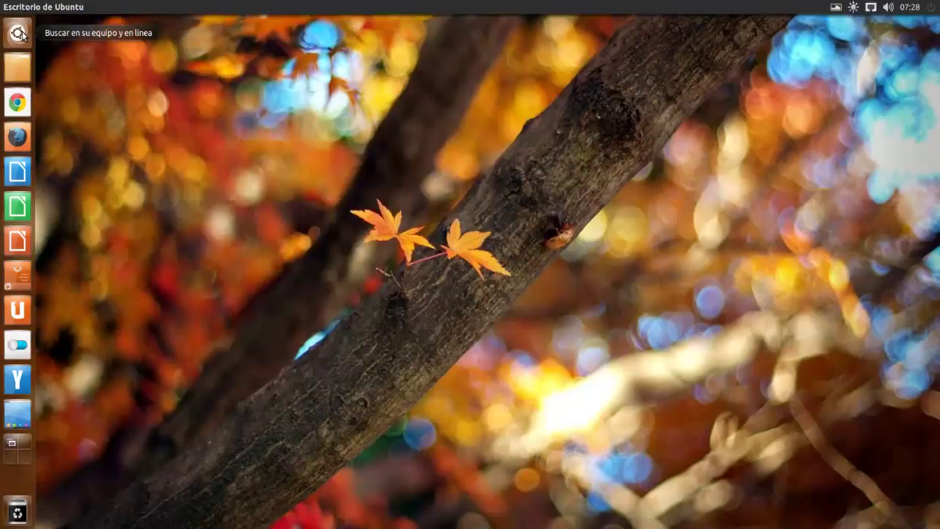
Step: Run 'gksudo nautilus' from the Dash to open the file manager as administrator
left_click(17, 33)
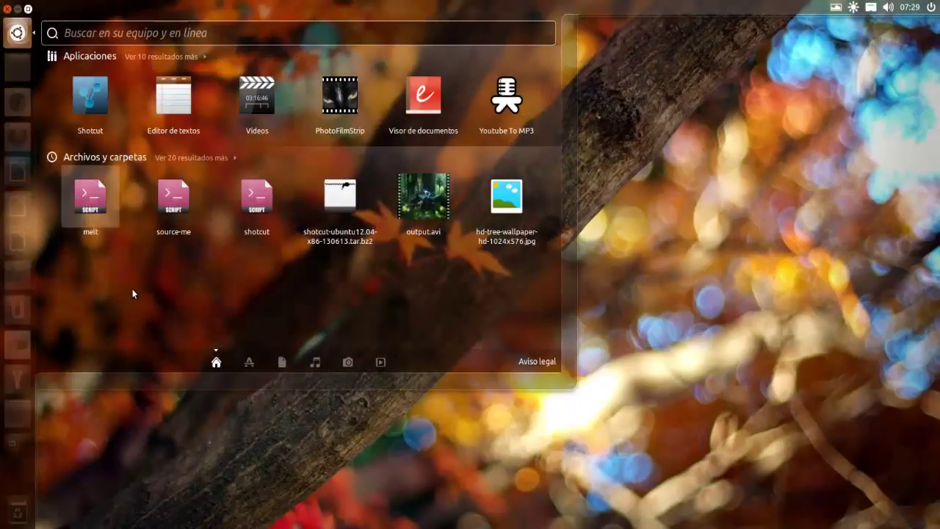
type("g")
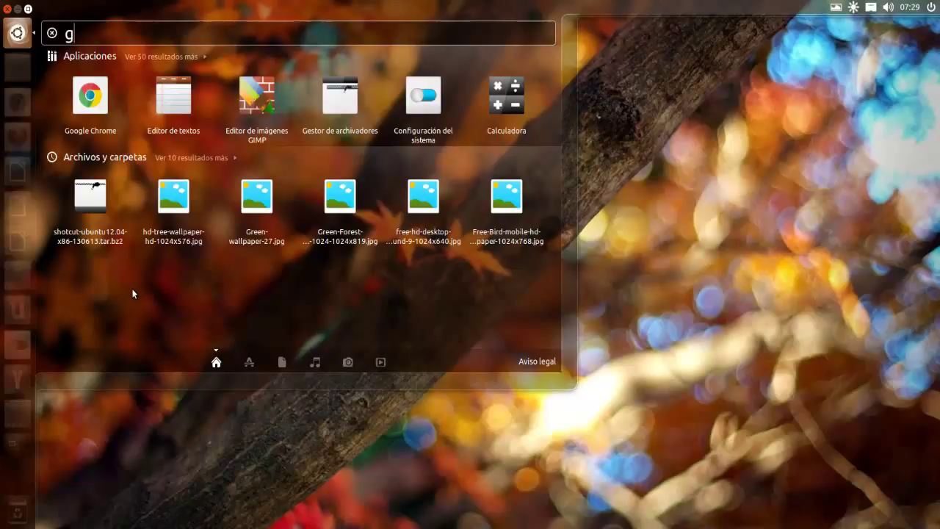
type("ksudo")
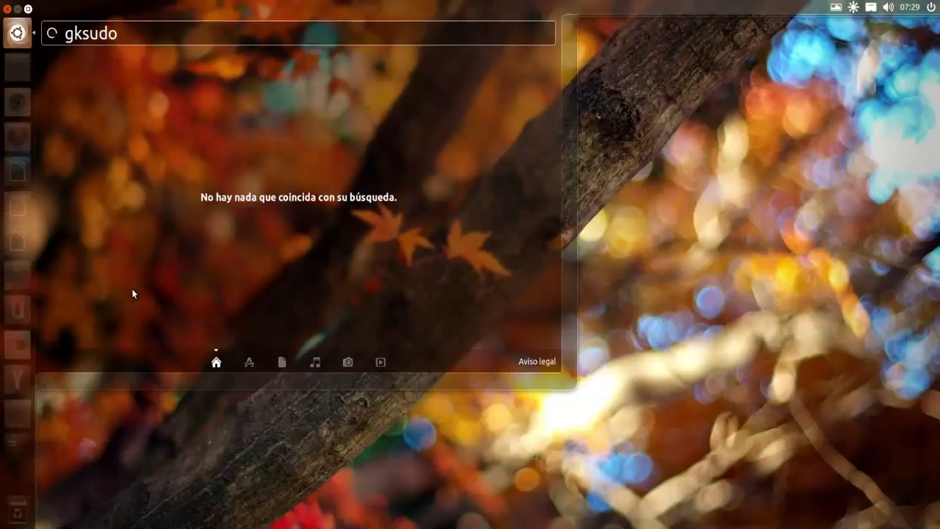
type(" nsu")
key("BackSpace")
key("BackSpace")
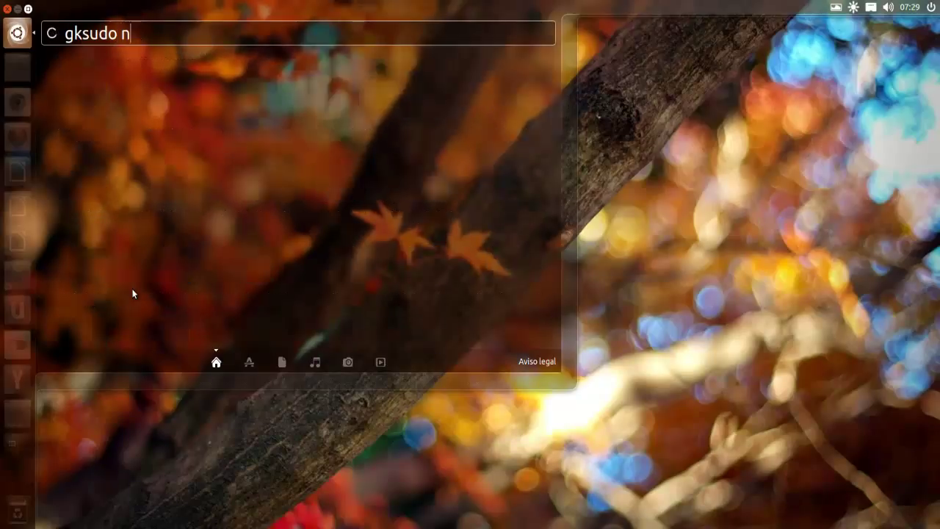
type("autilu")
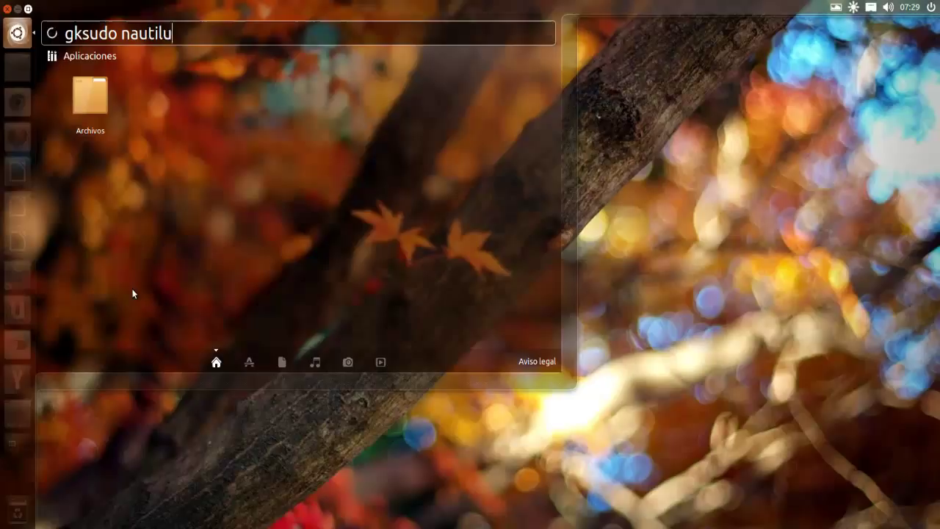
type("s")
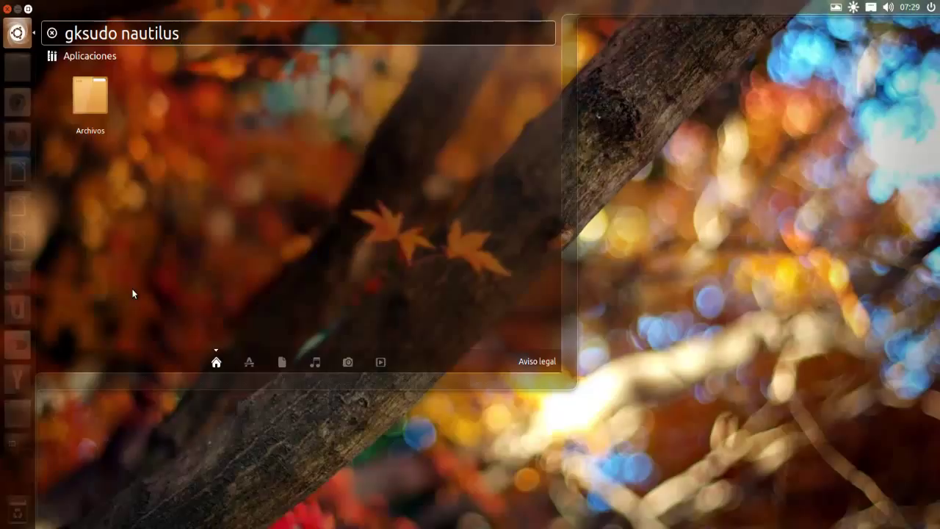
key("Return")
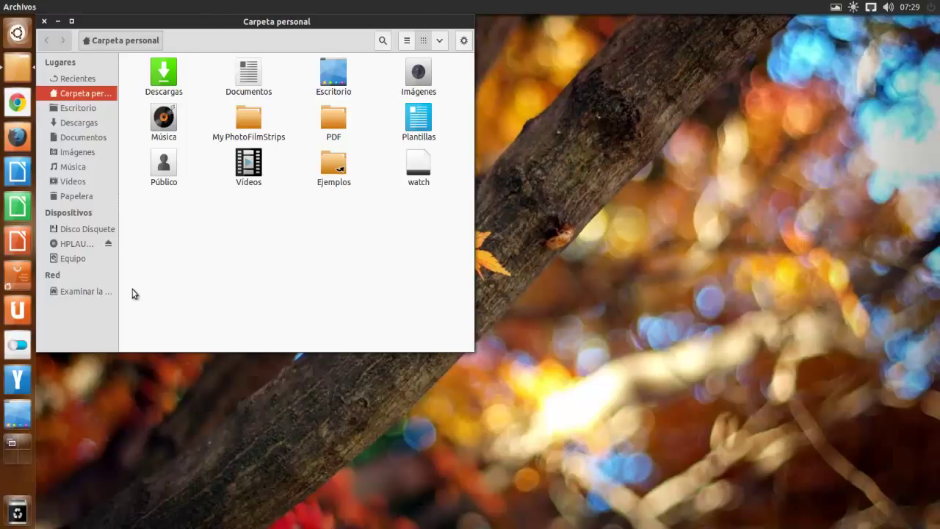
Step: Copy the Shotcut tar.bz2 archive from the Descargas folder
double_click(165, 77)
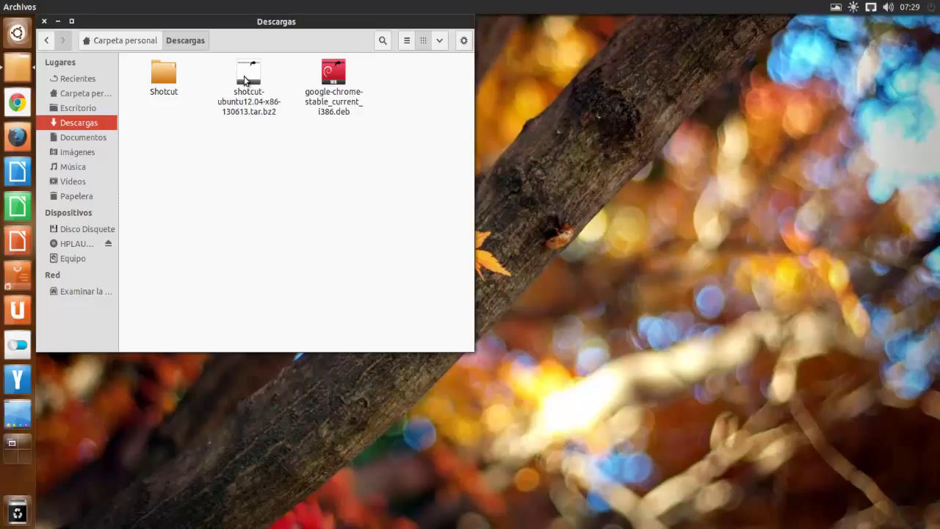
right_click(247, 80)
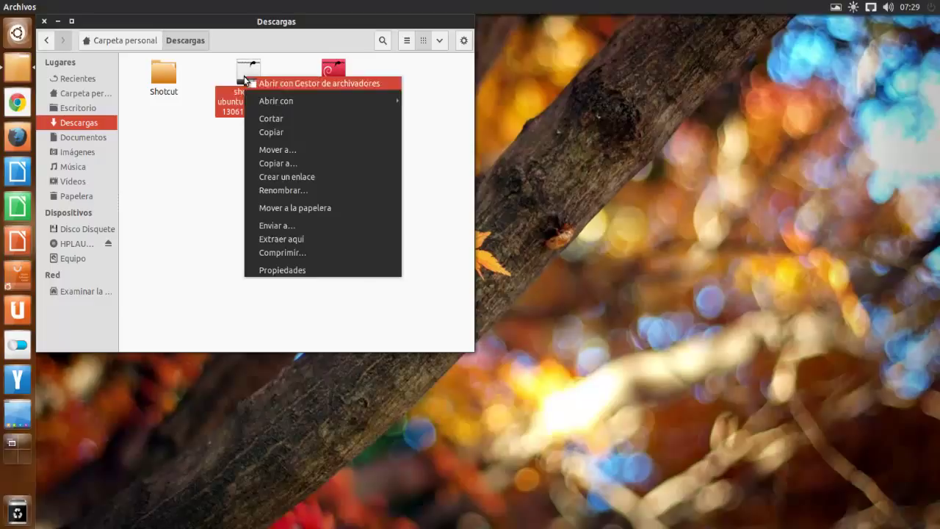
left_click(259, 133)
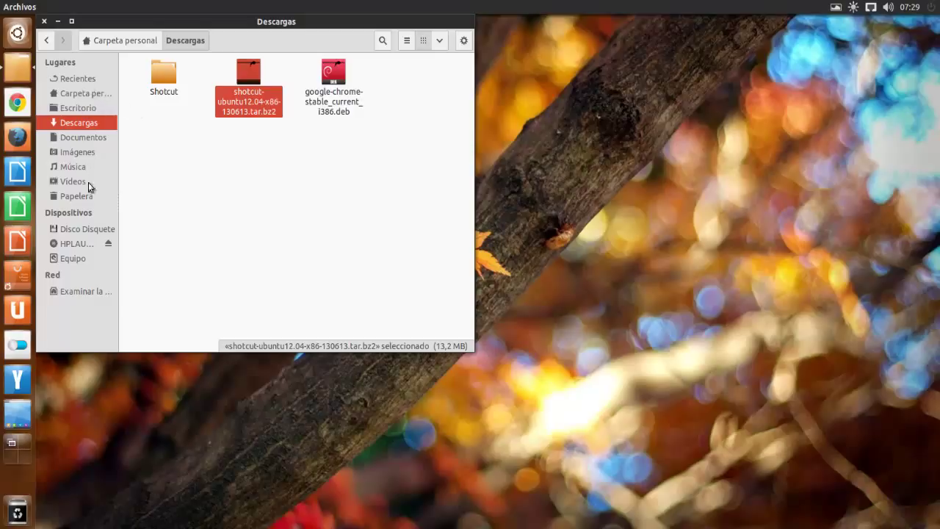
Step: Paste the Shotcut archive into /opt via Equipo at the system root
left_click(77, 258)
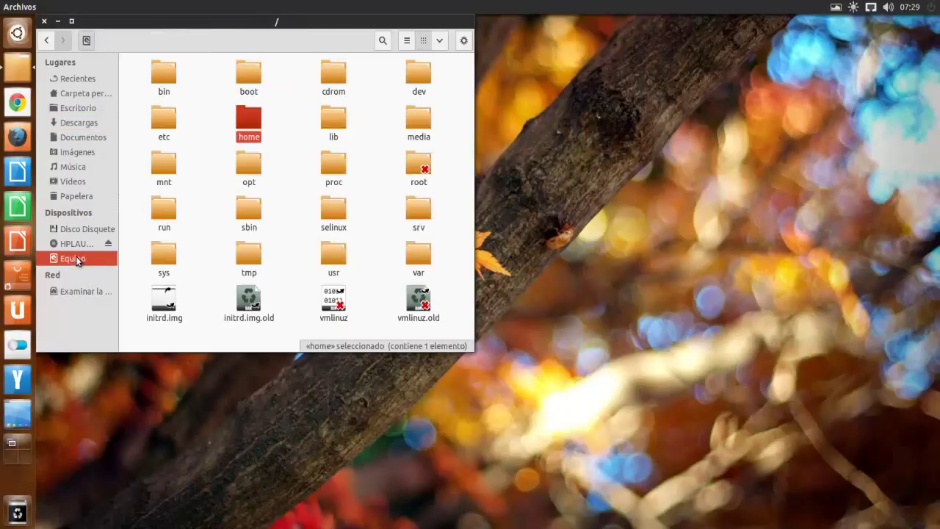
double_click(249, 167)
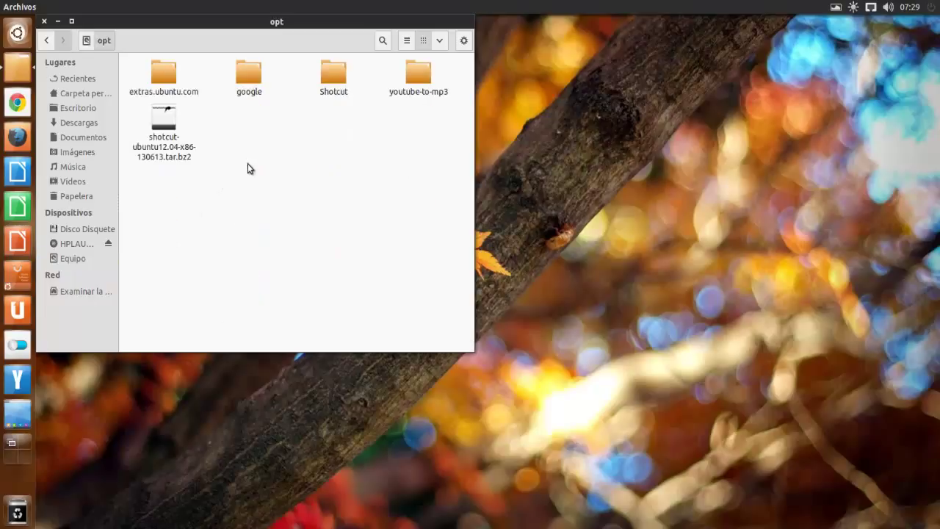
right_click(219, 129)
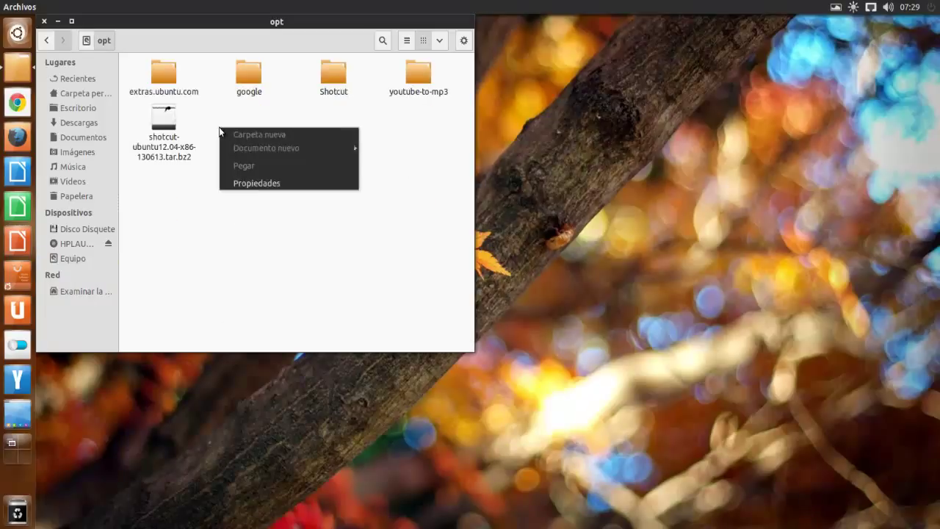
left_click(203, 179)
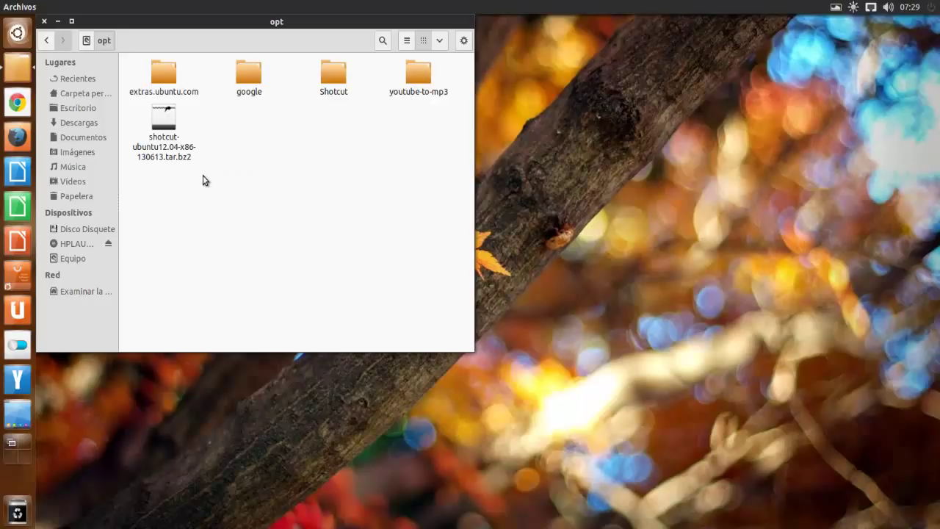
Step: Review the archive's actions in /opt, then select the extracted Shotcut folder
left_click(173, 122)
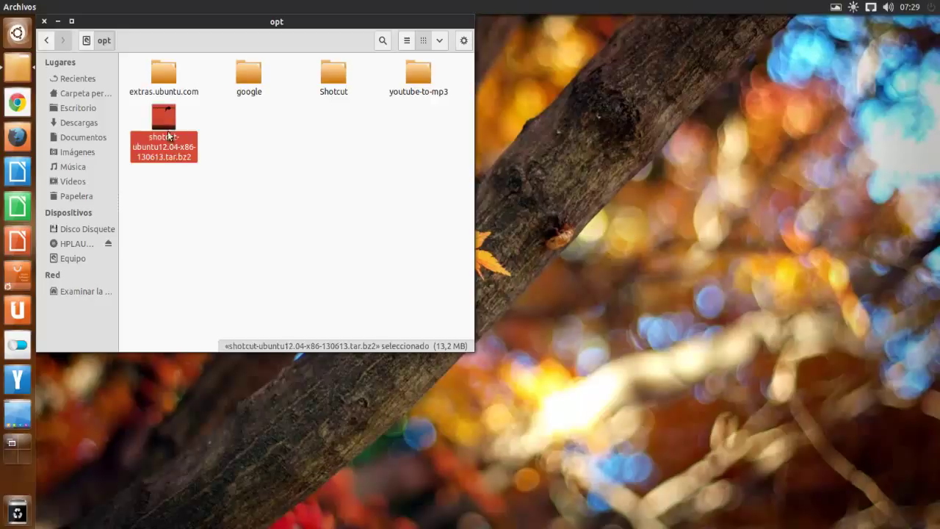
right_click(163, 116)
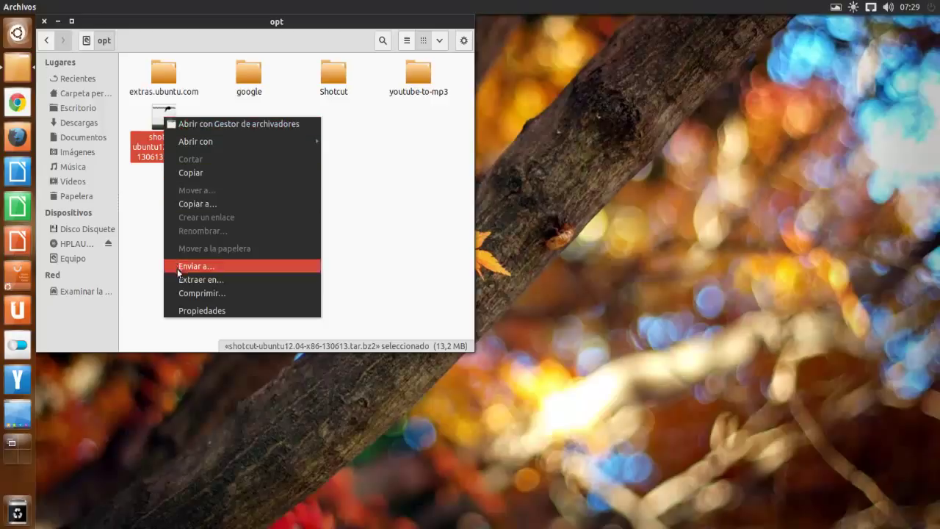
left_click(152, 224)
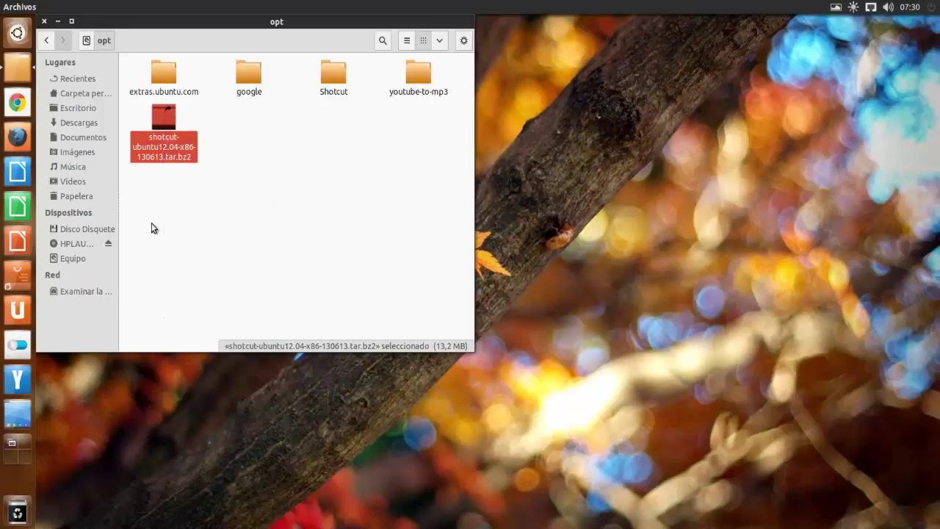
left_click(334, 85)
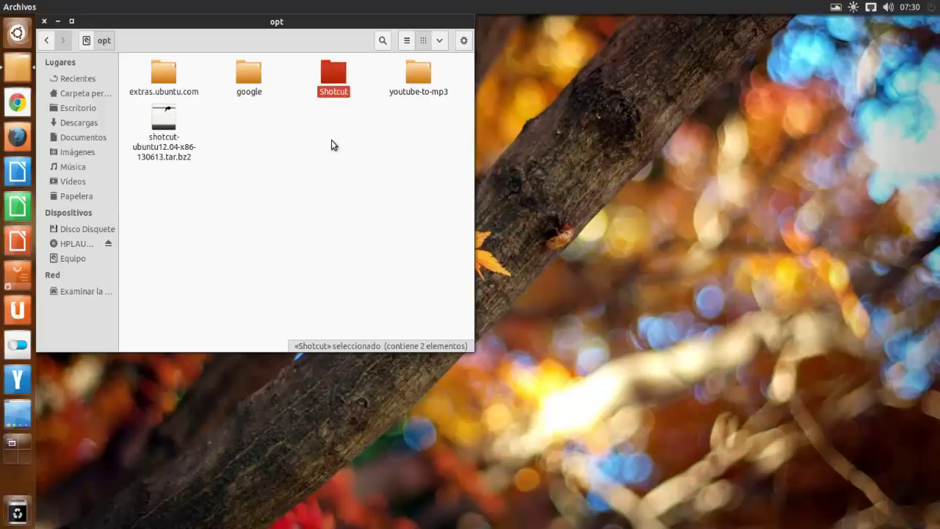
Step: Drag the Shotcut launcher from /opt/Shotcut onto the Unity bar
double_click(329, 74)
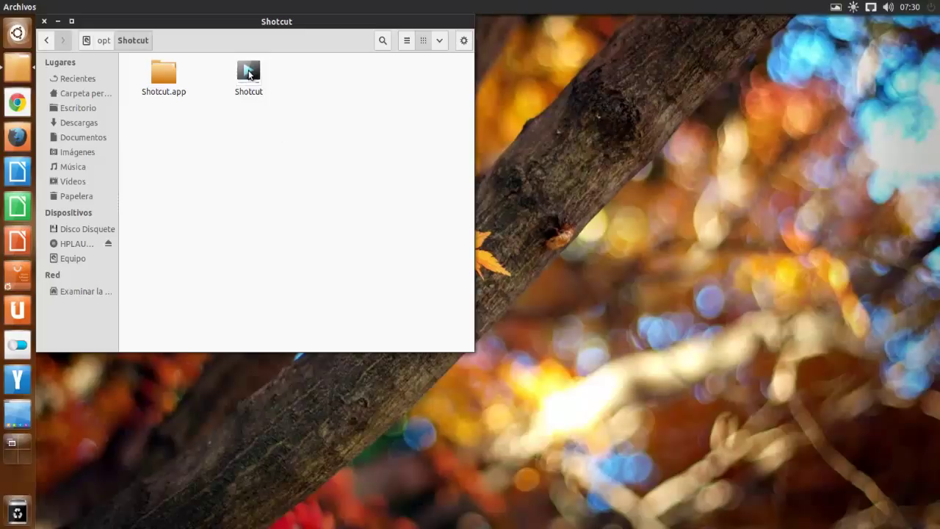
left_click_drag(248, 69, 173, 115)
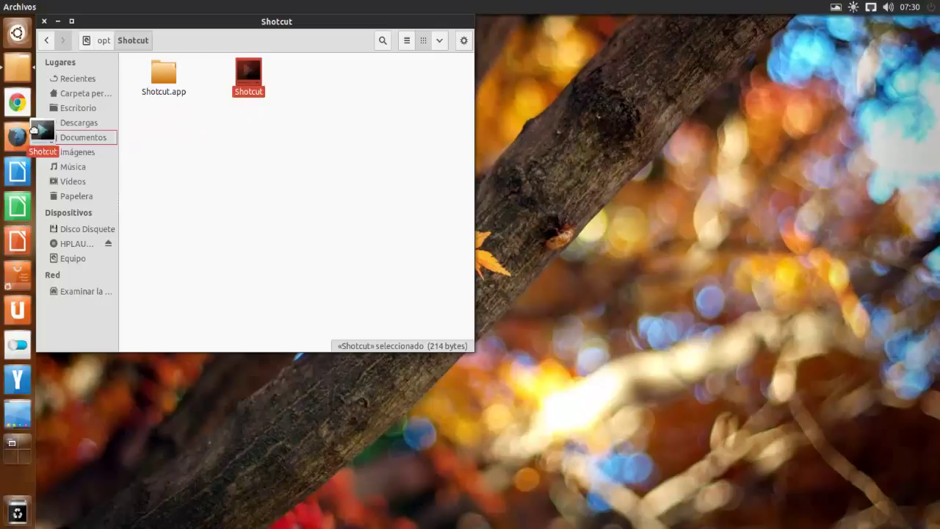
left_click_drag(173, 115, 17, 134)
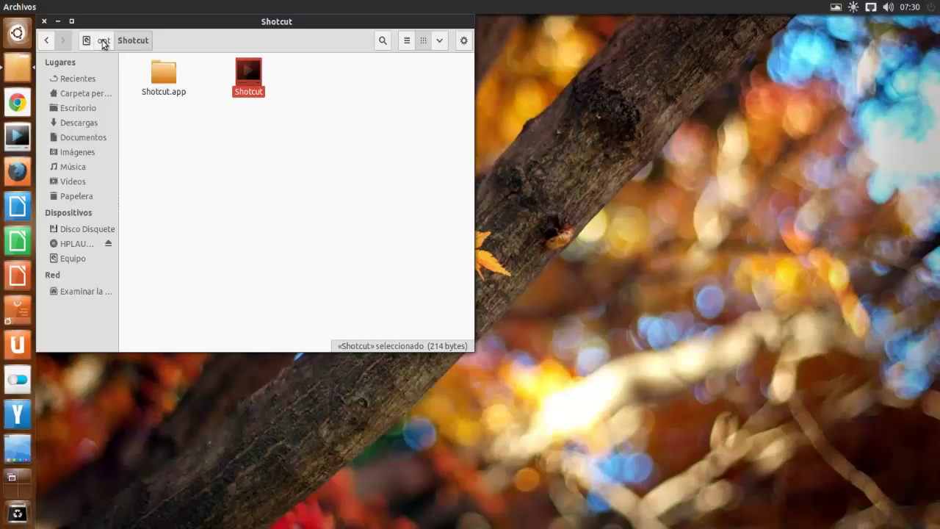
Step: Browse inside Shotcut.app's contents and close the file manager window
double_click(163, 75)
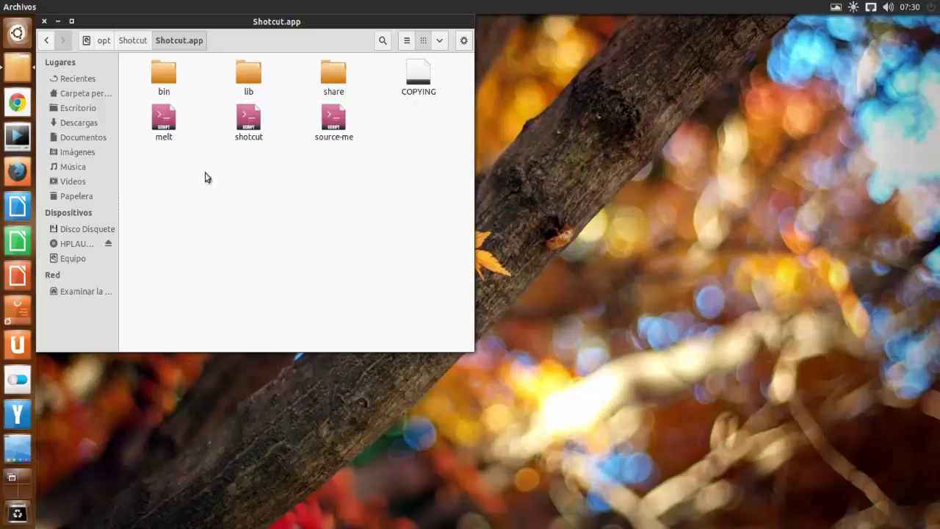
left_click(44, 21)
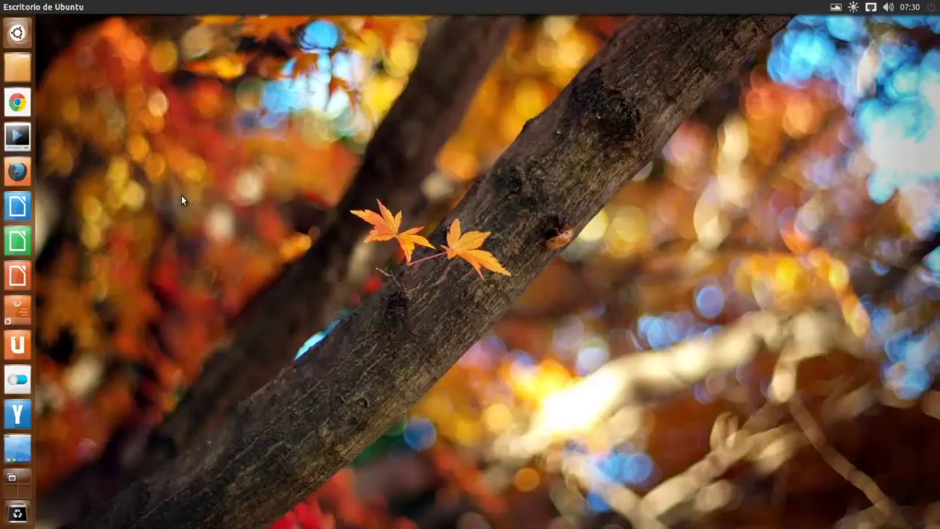
Step: Run sudo apt-get install gnome-panel in a new terminal; it is already at the newest version
key("ctrl+alt+t")
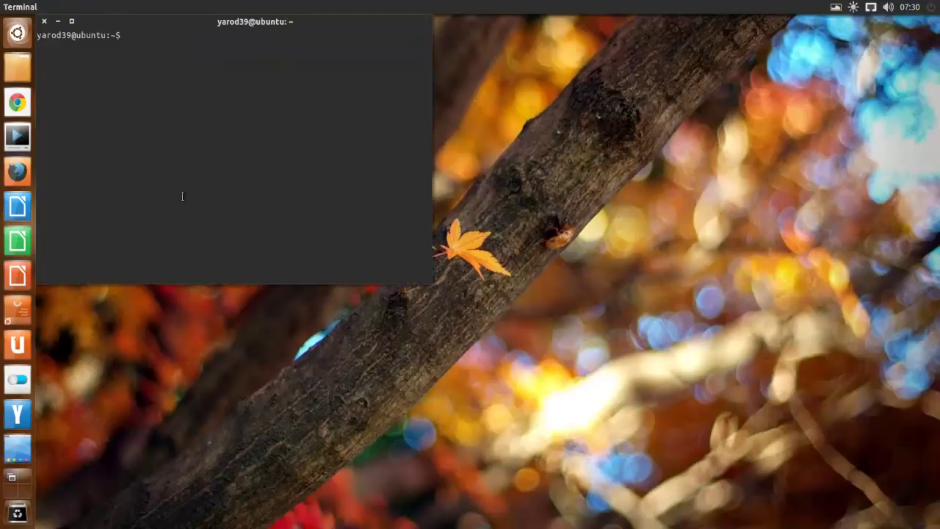
type("sudo")
type(" apt-ge")
type("t instal")
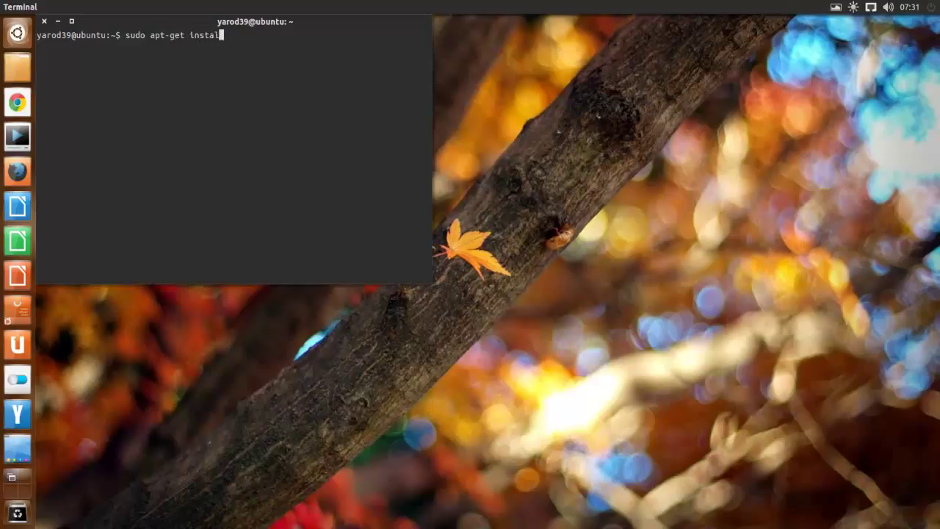
type("l gno")
type("me-panel")
key("Return")
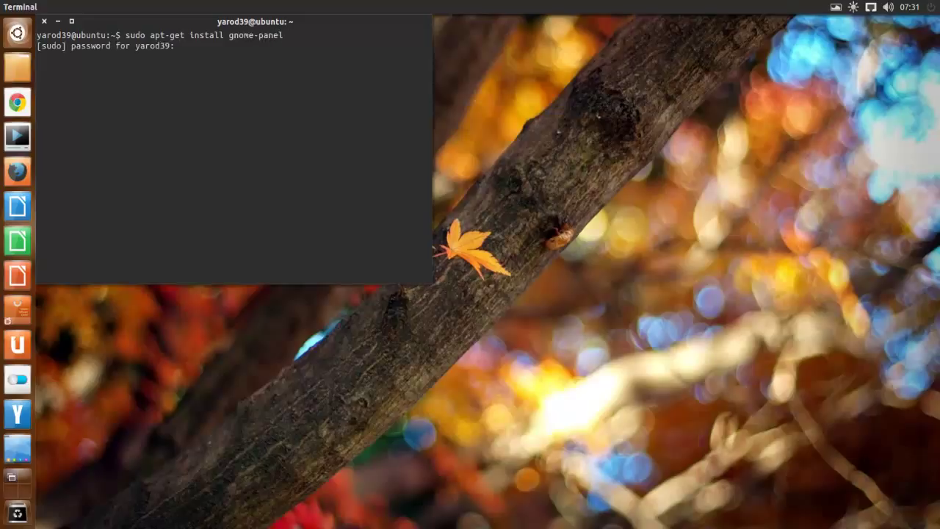
key("Return")
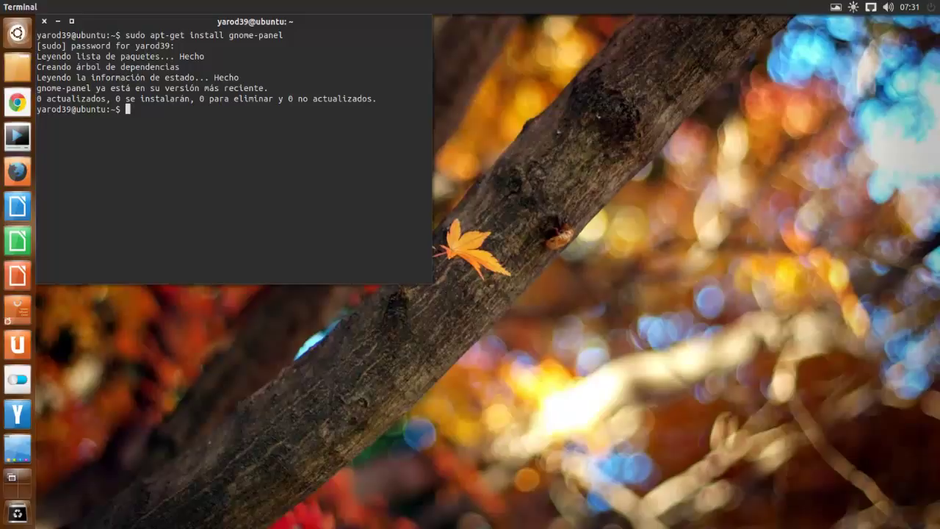
type("sudo")
type(" gnome-")
type("d")
type("esk")
type("top")
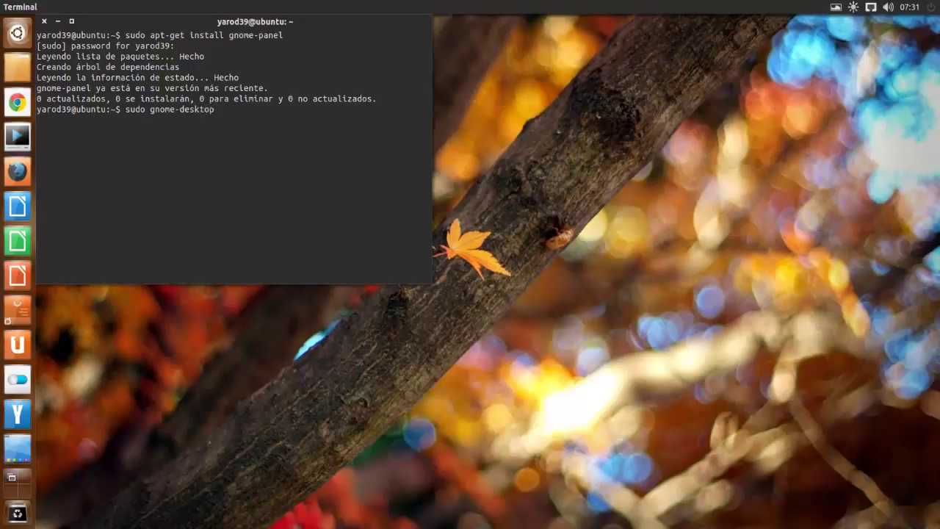
type("-it")
type("em-")
type("edit ")
type("/")
type("usr/")
type("share")
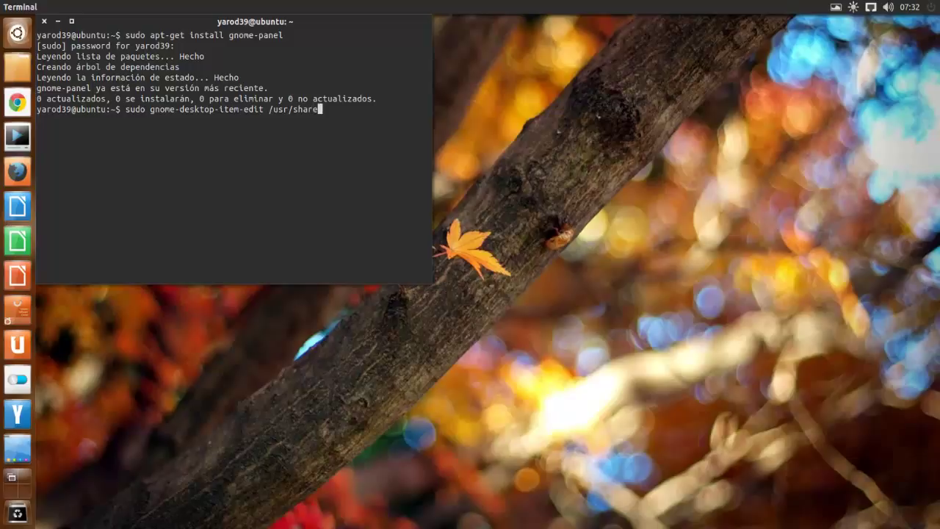
type("/app")
type("licatio")
type("ns")
type("/")
type(" --c")
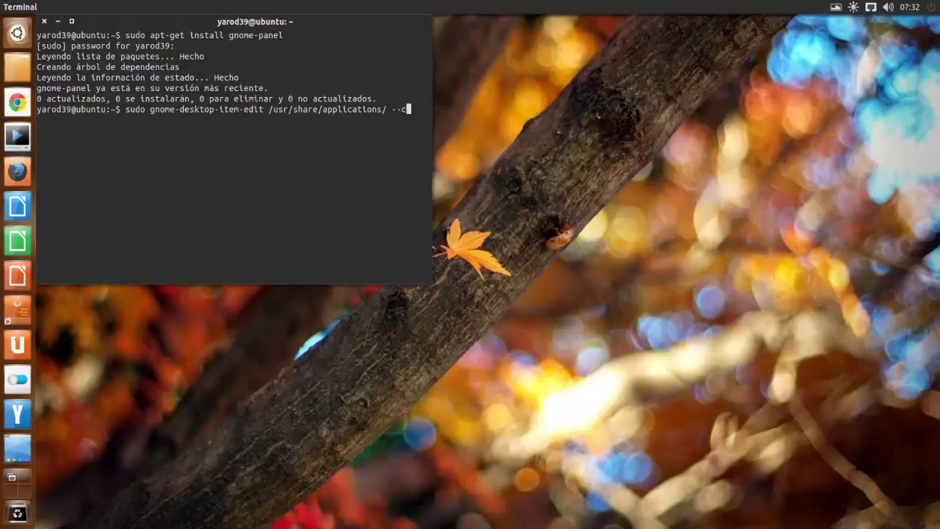
type("reate-")
type("ne")
Step: Run sudo gnome-desktop-item-edit /usr/share/applications/ --create-new to open an empty Create Launcher dialog
key("BackSpace")
key("BackSpace")
type("new")
key("Return")
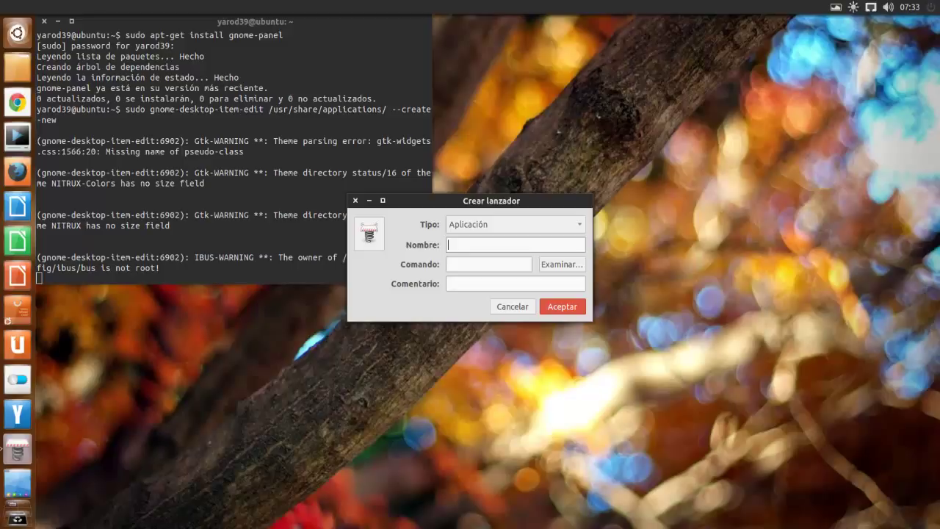
type("Sho")
type("tcut")
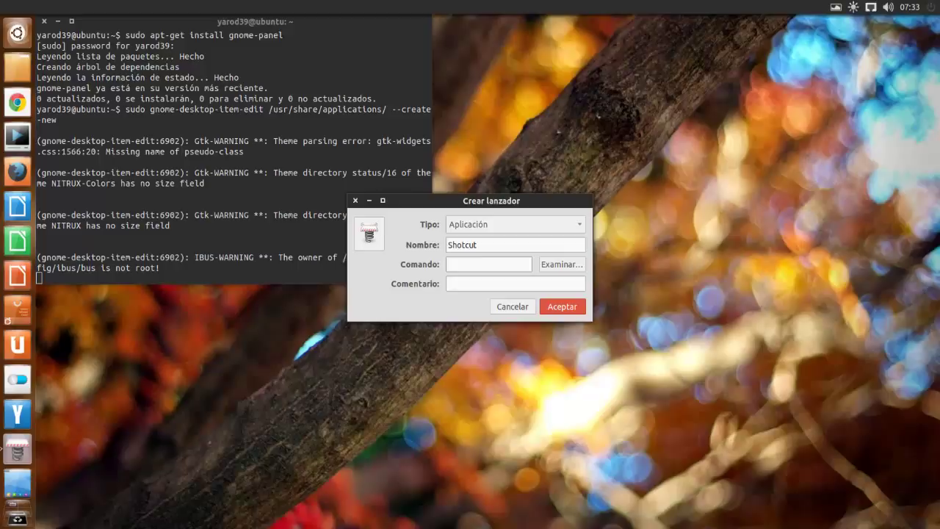
type("/o")
type("pt")
type("/")
type("shotc")
type("ut")
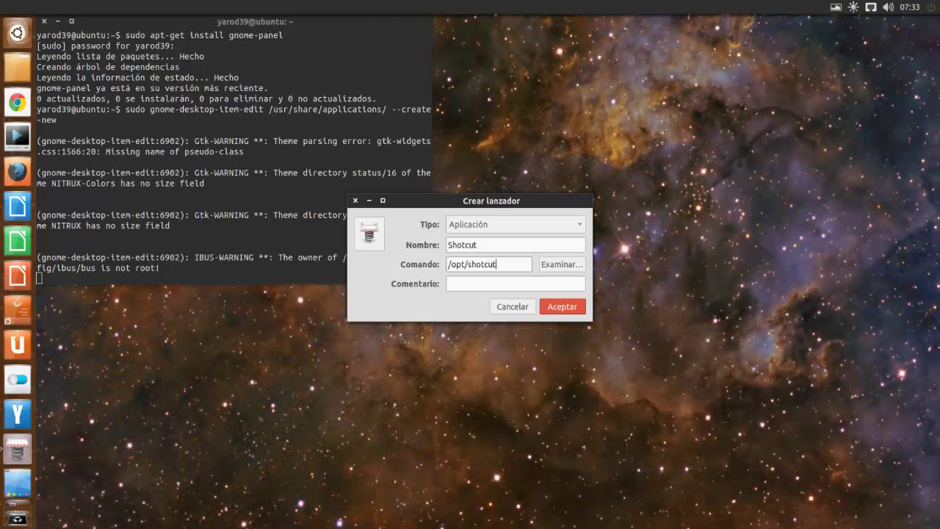
type("/")
type("Shot")
type("cut")
type(".app")
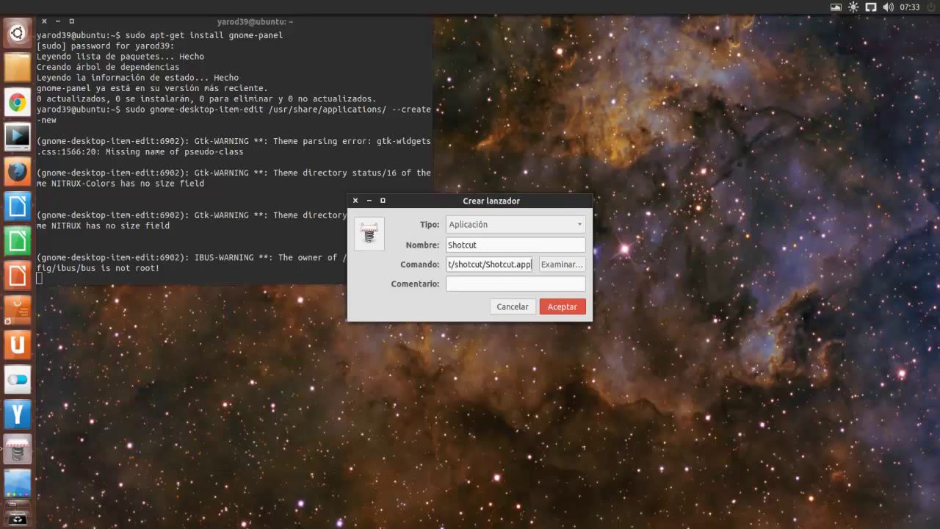
type("/")
type("s")
type("hot")
type("cut")
Step: Set command /opt/shotcut/Shotcut.app/shotcut and comment 'Video editor Shotcut', then create the launcher
key("Tab")
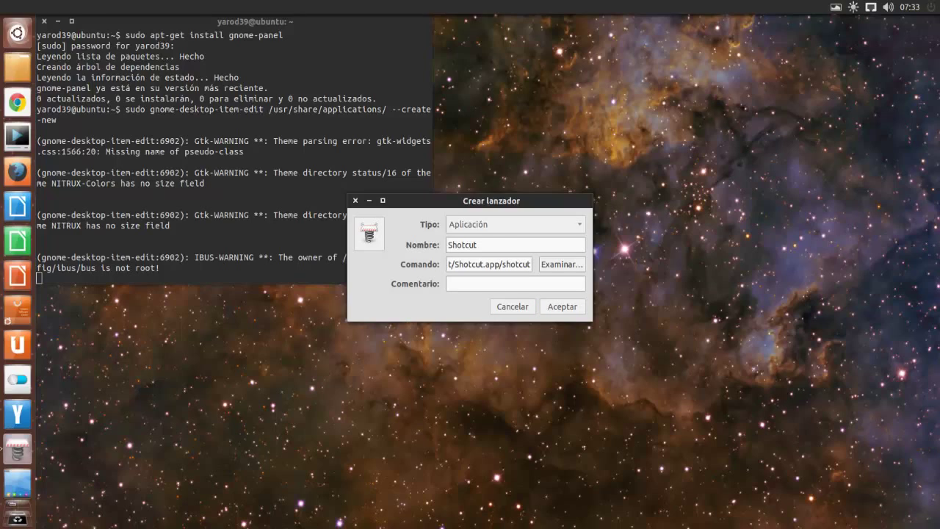
key("Tab")
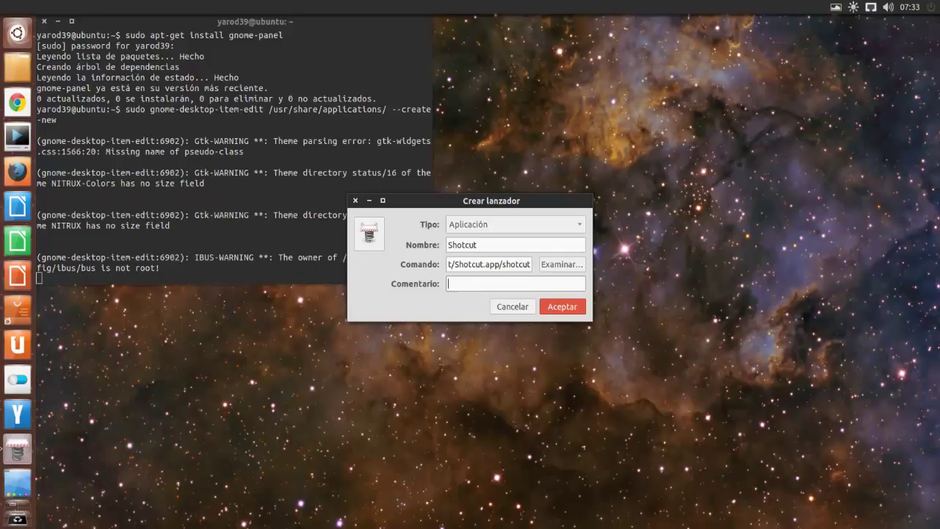
type("V")
type("ideo e")
type("ditor ")
type("Shotcu")
type("t")
key("Return")
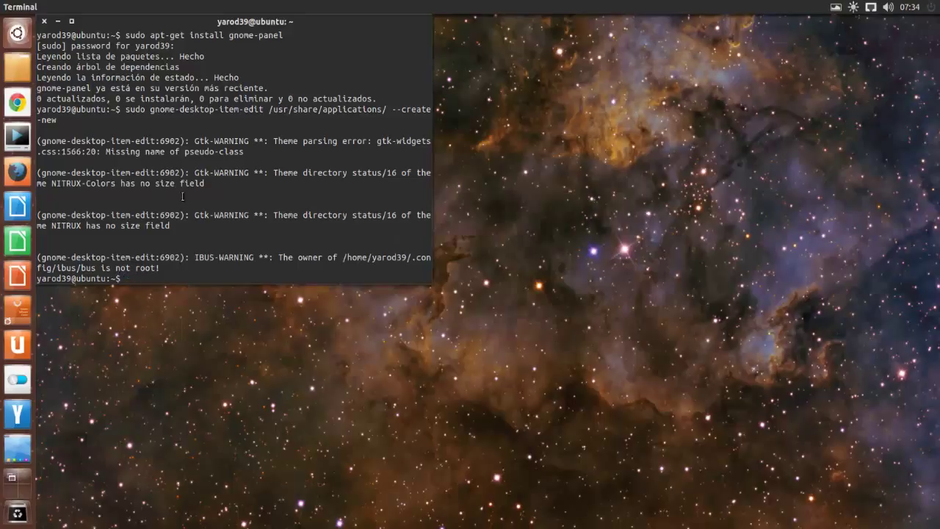
Step: Close the terminal and launch Shotcut from the Unity bar, starting Abrir archivo
left_click(45, 21)
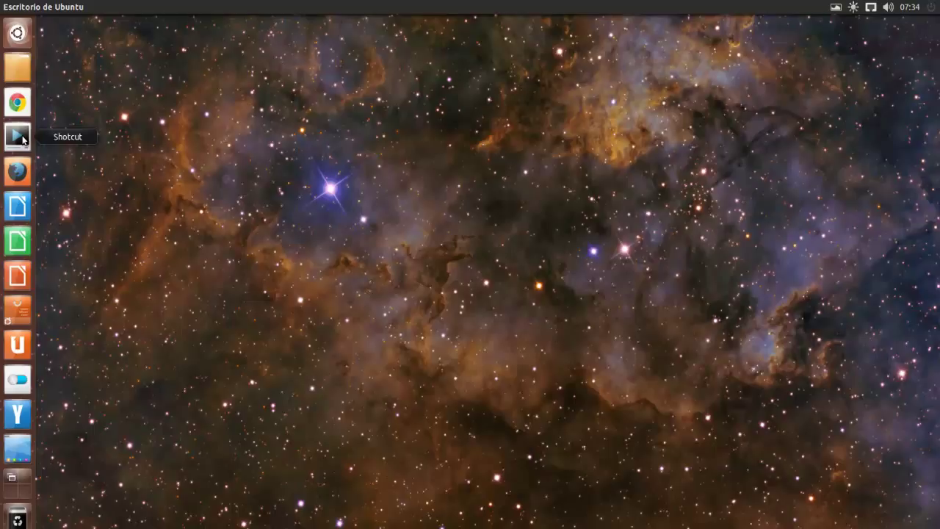
left_click(22, 140)
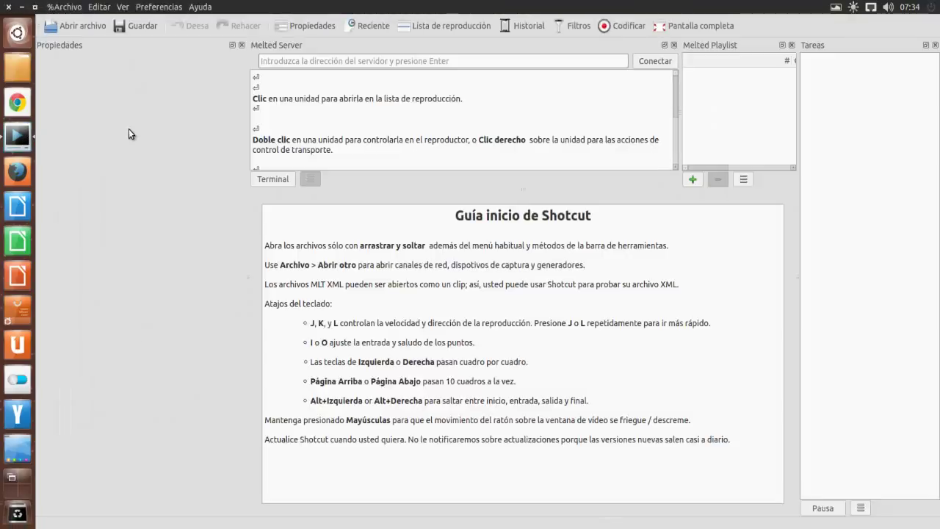
left_click(85, 30)
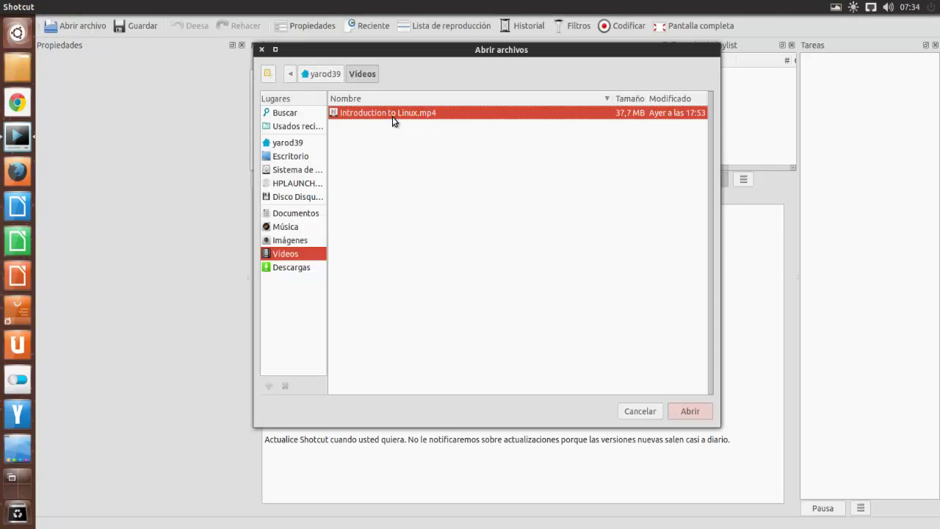
Step: Load Introduction to Linux.mp4, play it briefly, pause, and close Shotcut
left_click(392, 116)
double_click(393, 116)
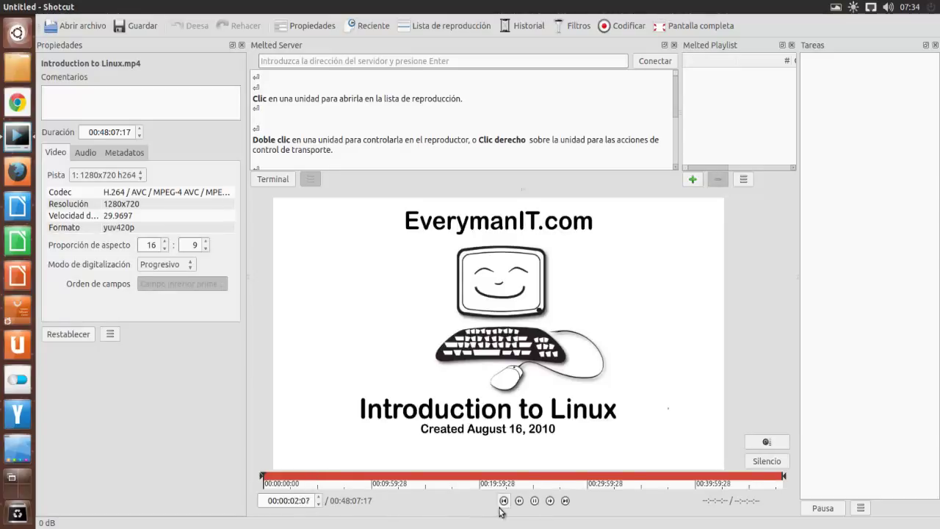
left_click(535, 500)
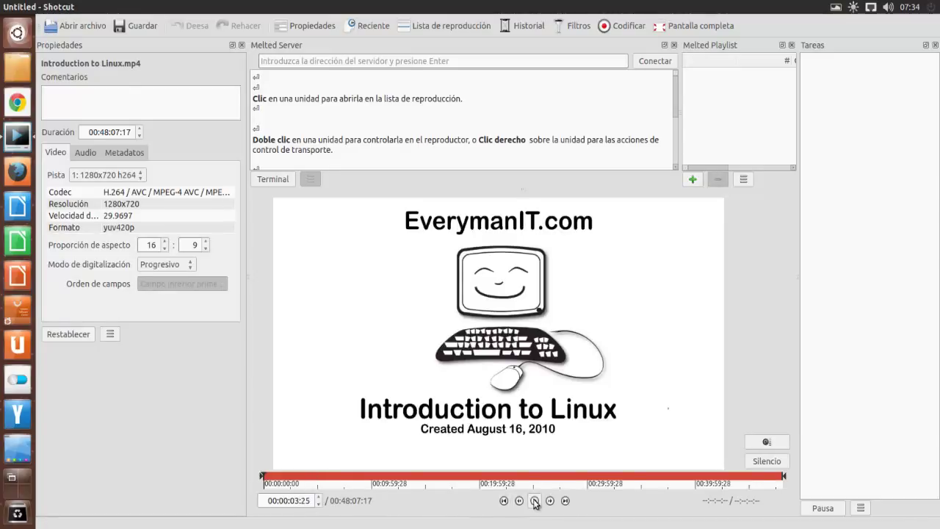
mouse_move(22, 7)
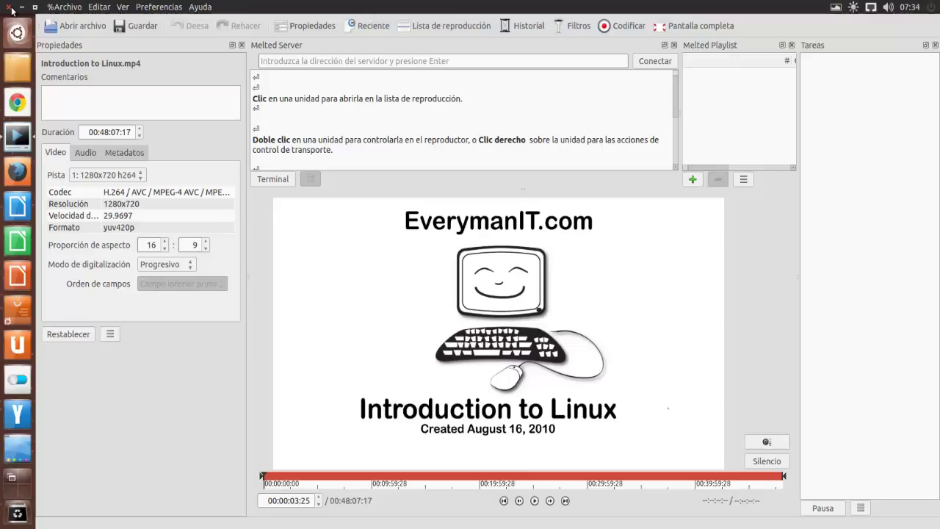
left_click(10, 8)
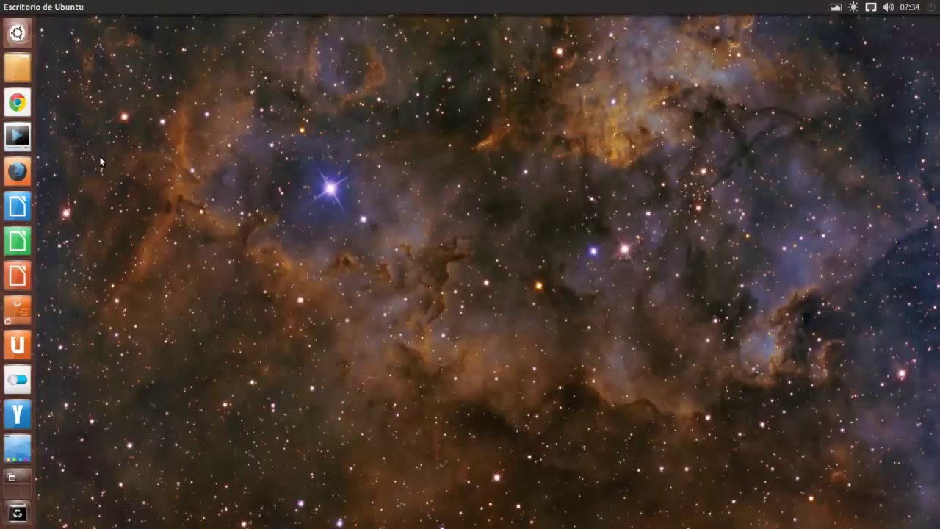
Step: Unpin Shotcut from the Unity launcher via 'No mantener en el lanzador'
right_click(20, 141)
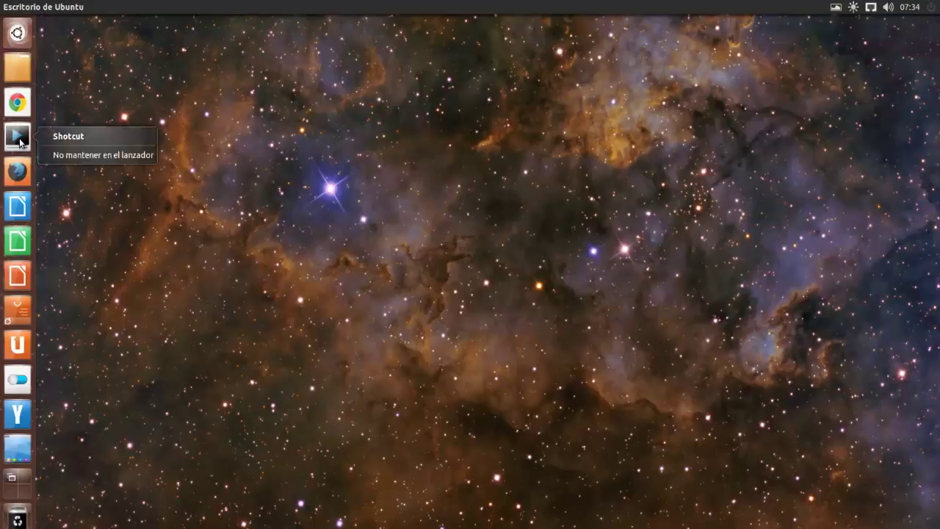
left_click(58, 155)
Step: Check the Dash's Applications lens, where Shotcut still appears, then dismiss it
left_click(22, 34)
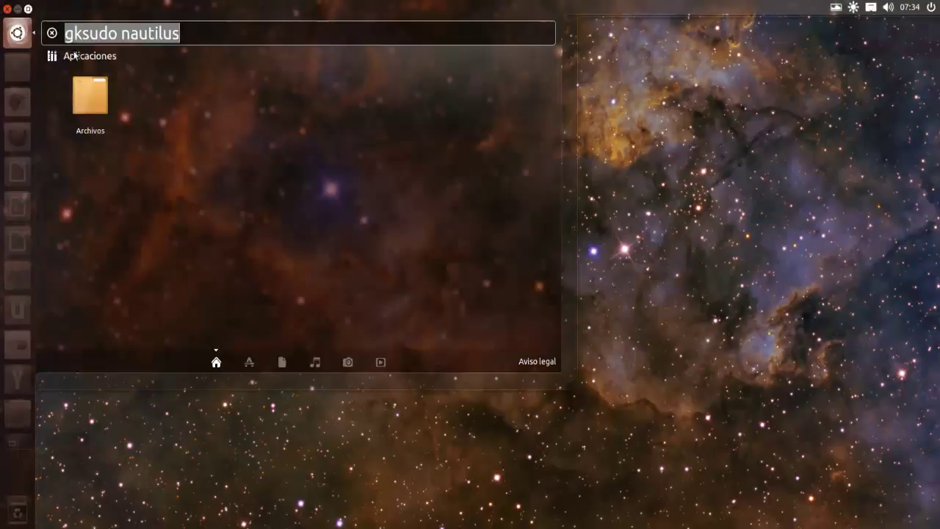
left_click(249, 361)
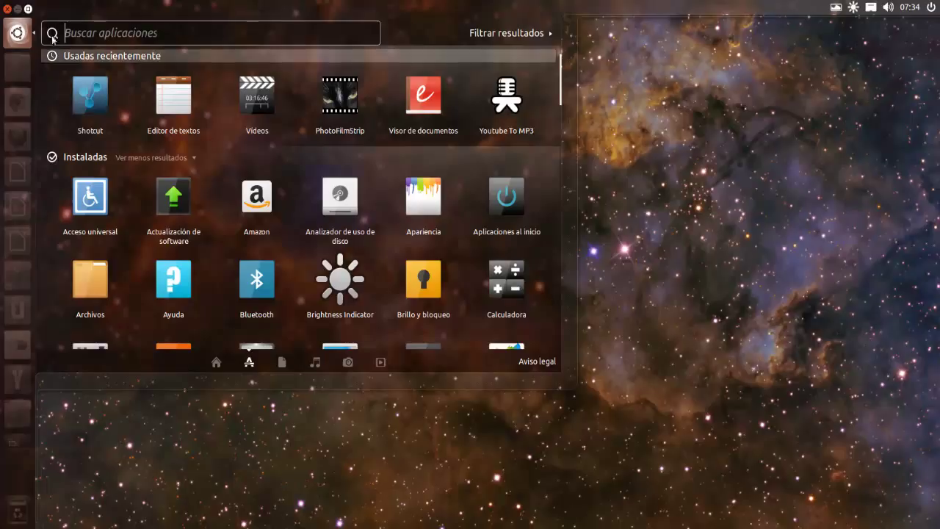
left_click(7, 10)
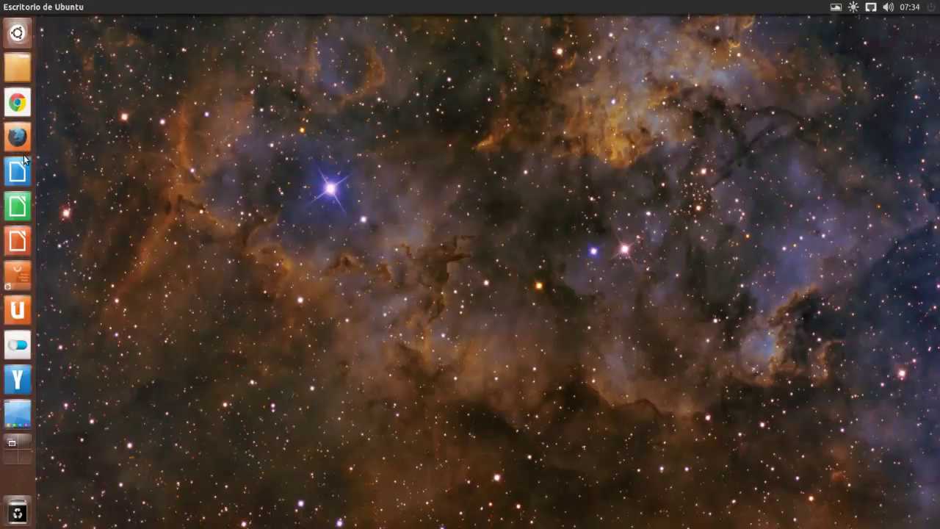
right_click(19, 34)
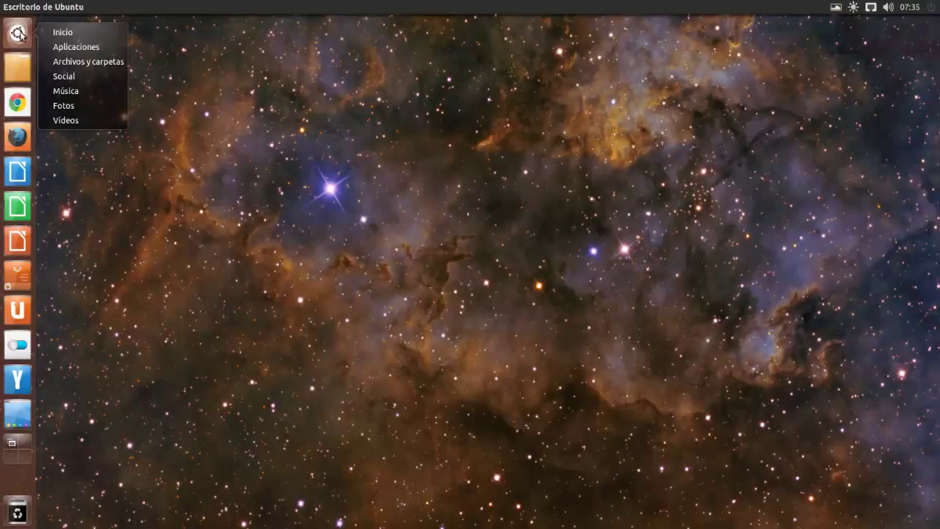
left_click(76, 47)
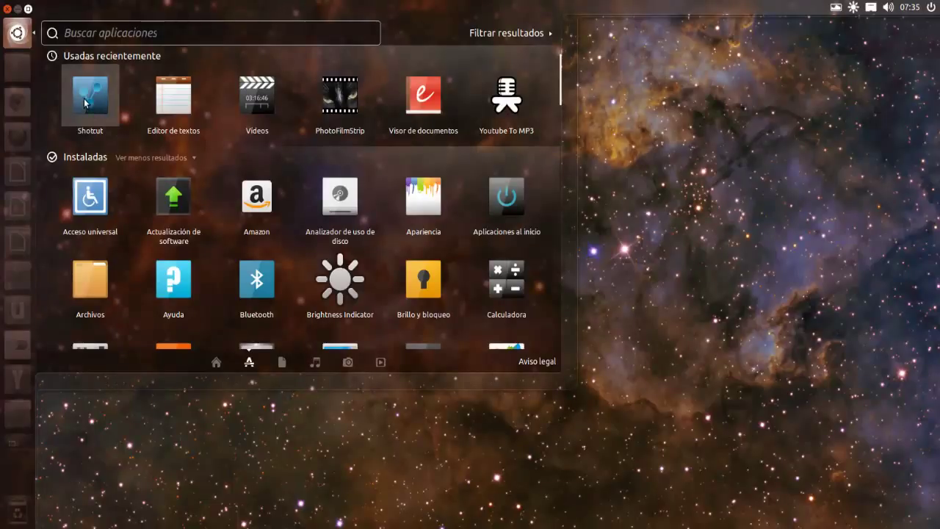
left_click(17, 32)
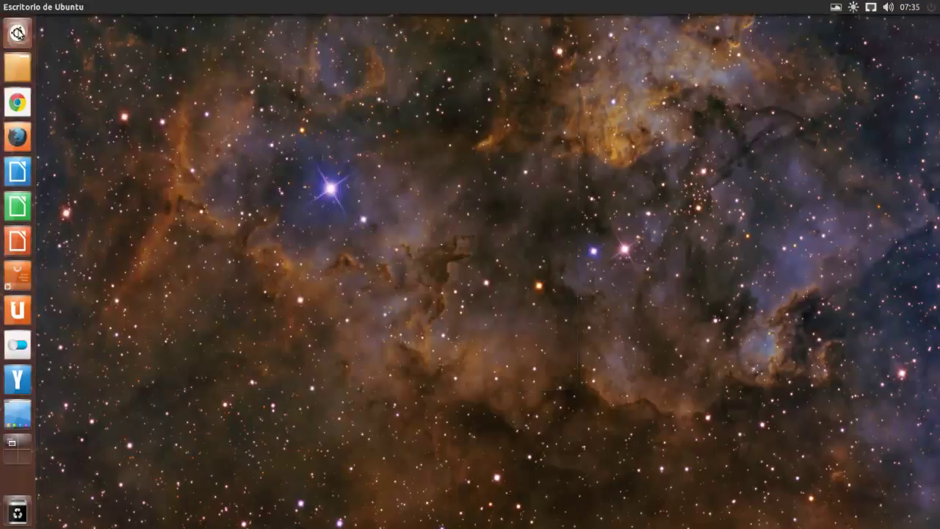